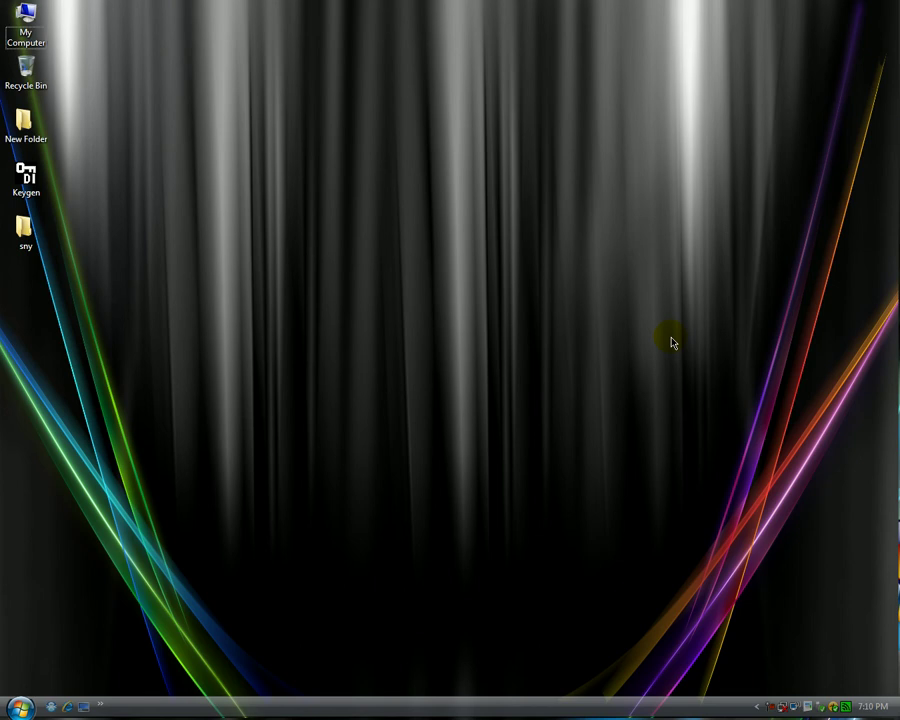
# Step: Open the Downloads stack as a fan and the Program Files stack as a grid, then close both
pyautogui.moveTo(487, 8)
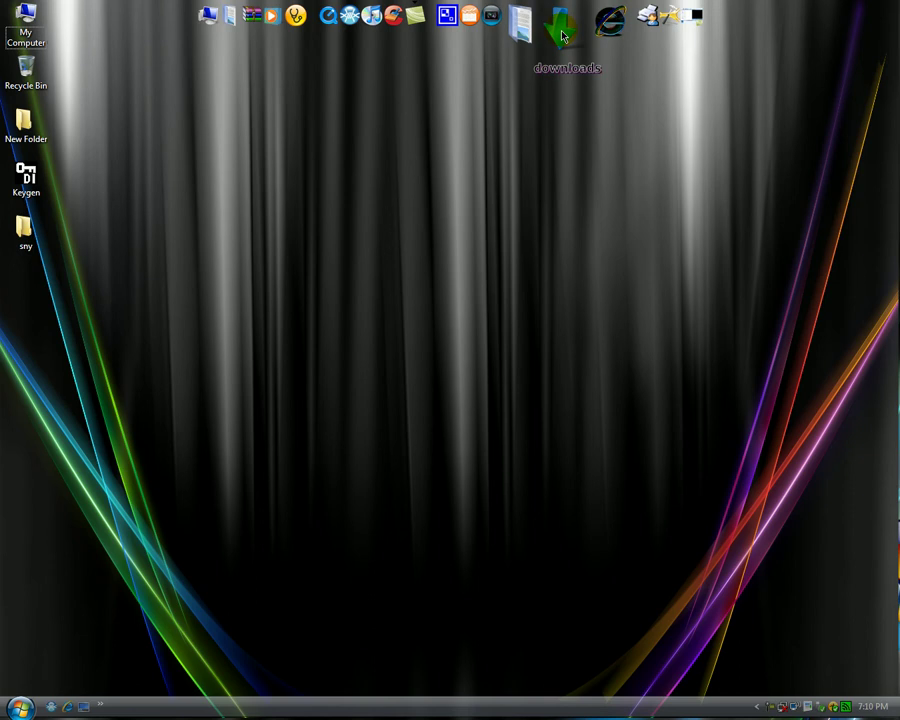
pyautogui.click(562, 37)
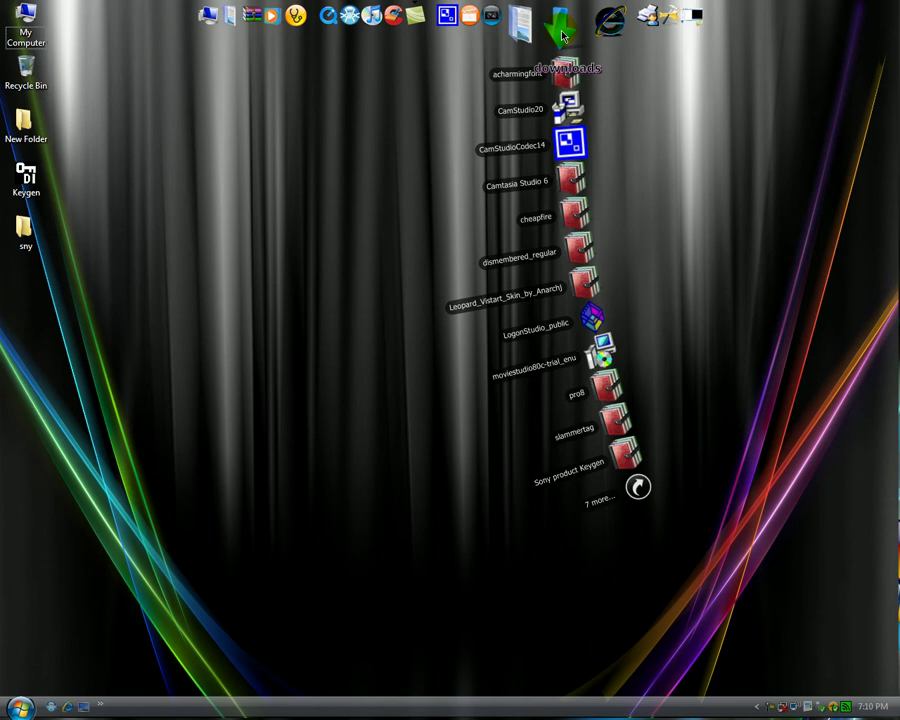
pyautogui.click(562, 37)
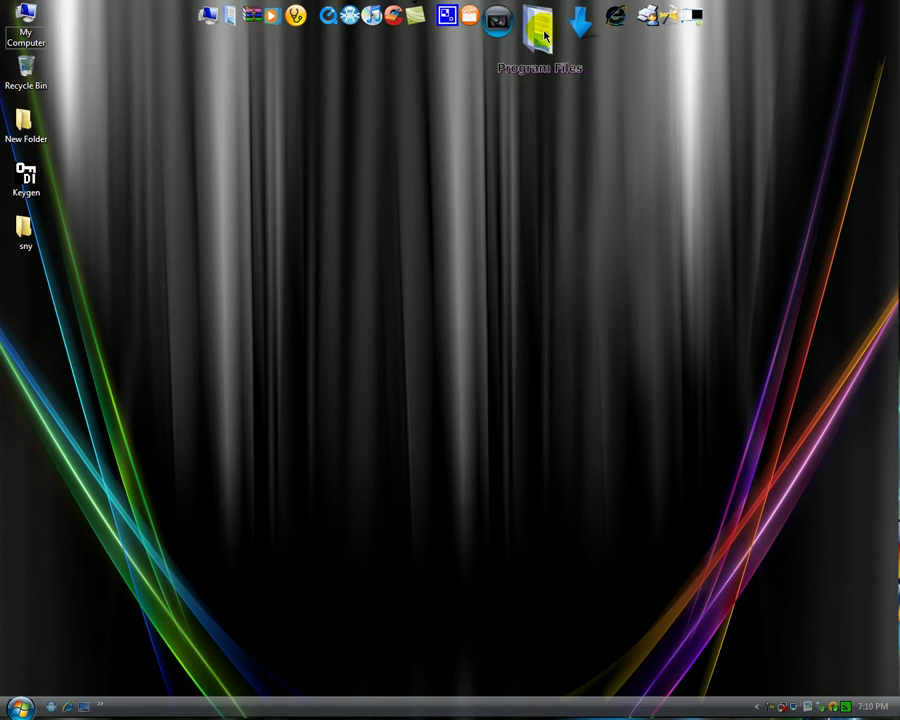
pyautogui.click(545, 37)
pyautogui.click(546, 37)
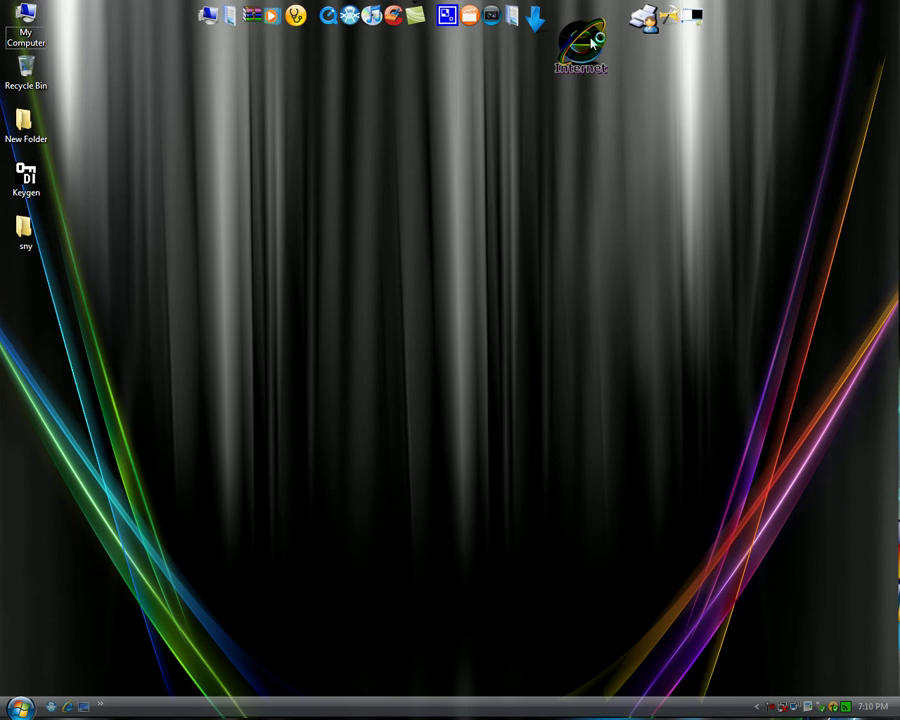
# Step: Launch Internet Explorer from the dock
pyautogui.click(591, 42)
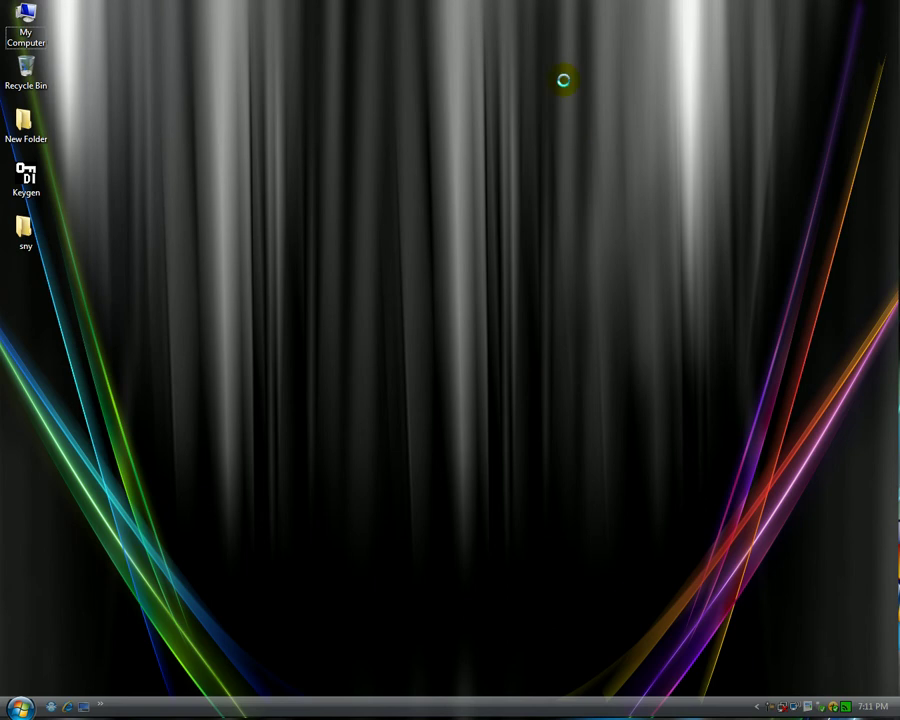
pyautogui.moveTo(600, 18)
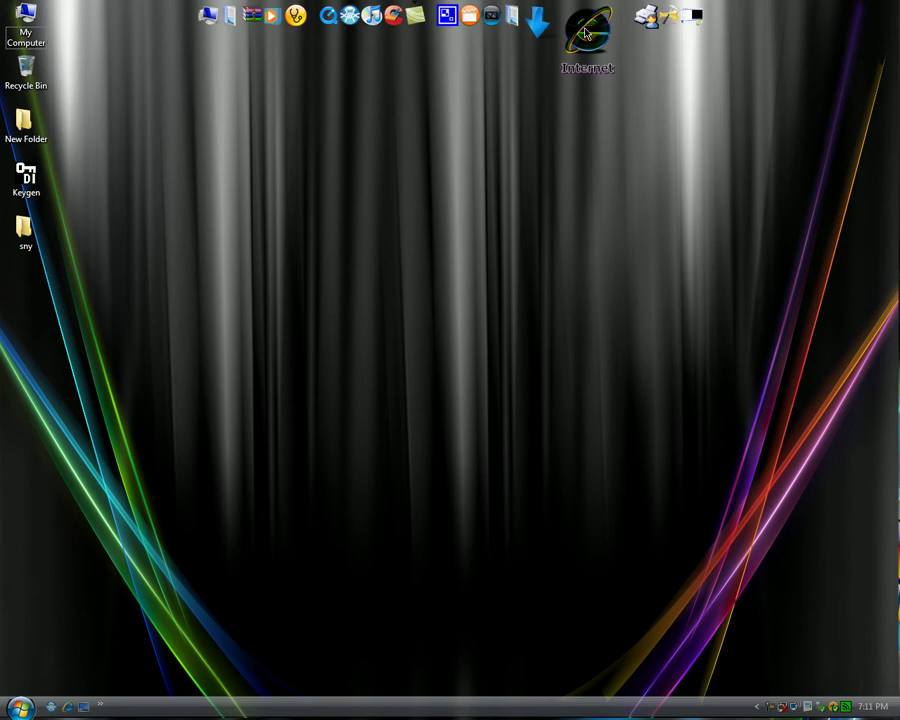
pyautogui.click(587, 33)
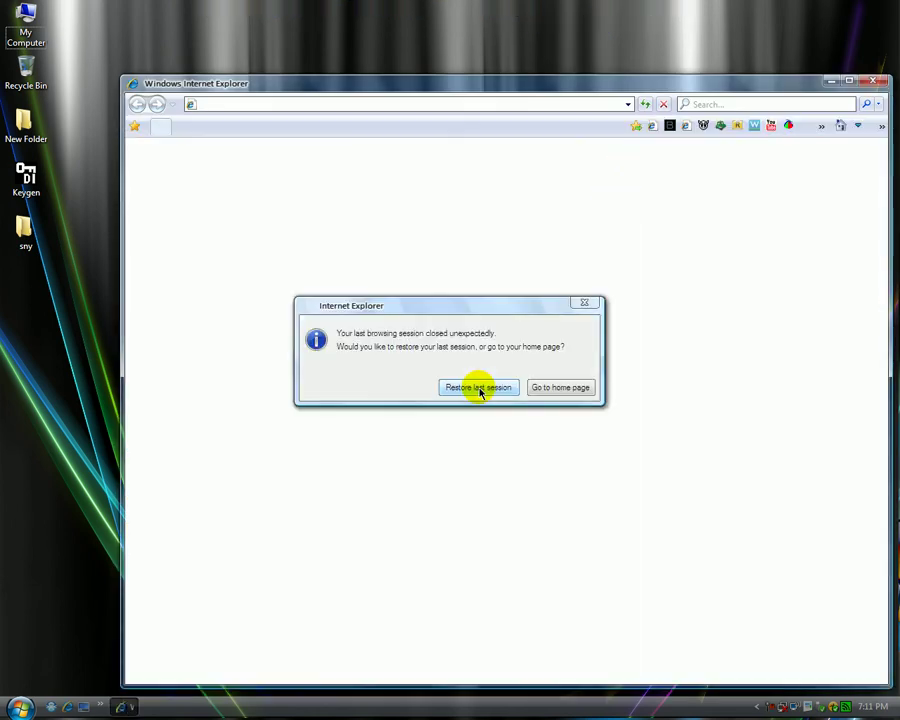
# Step: Choose 'Go to home page' instead of restoring the previous browsing session
pyautogui.click(555, 388)
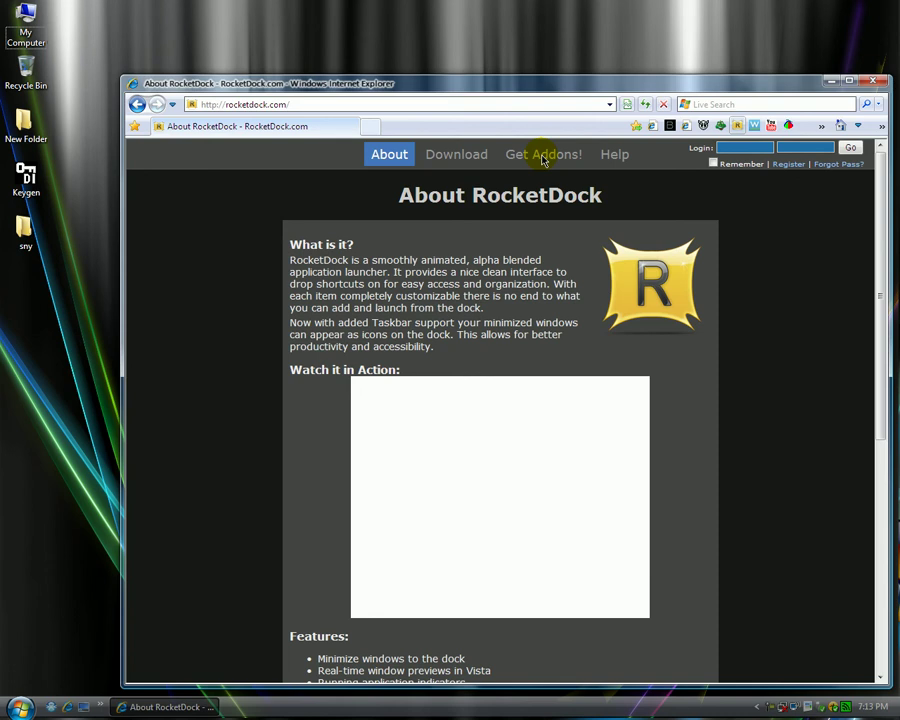
# Step: Open Get Addons! on rocketdock.com, filter to Docklets, and pick Stacks Docklet
pyautogui.click(542, 156)
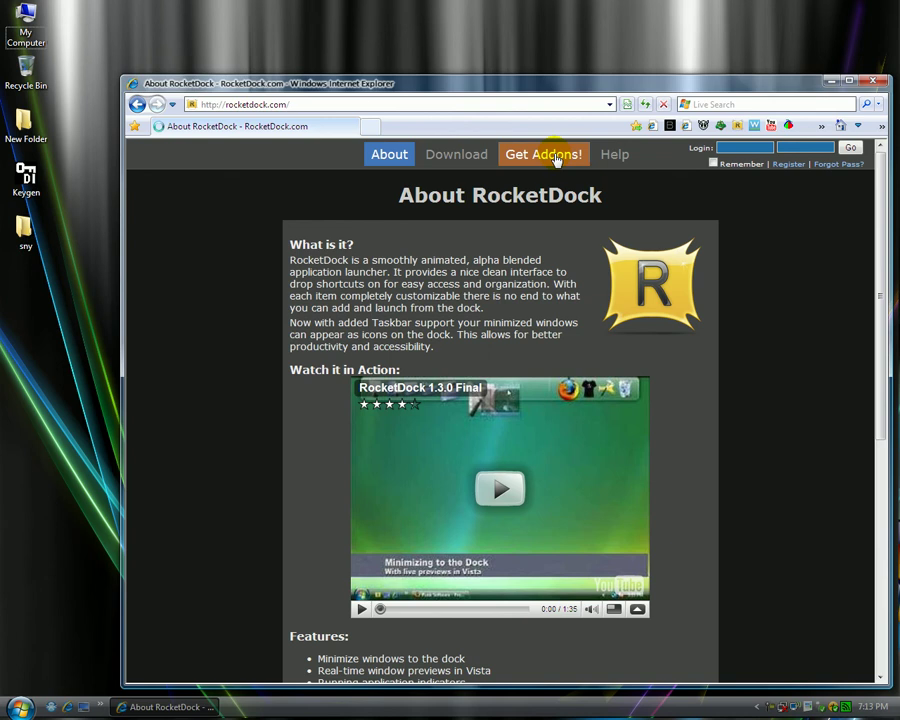
pyautogui.click(555, 156)
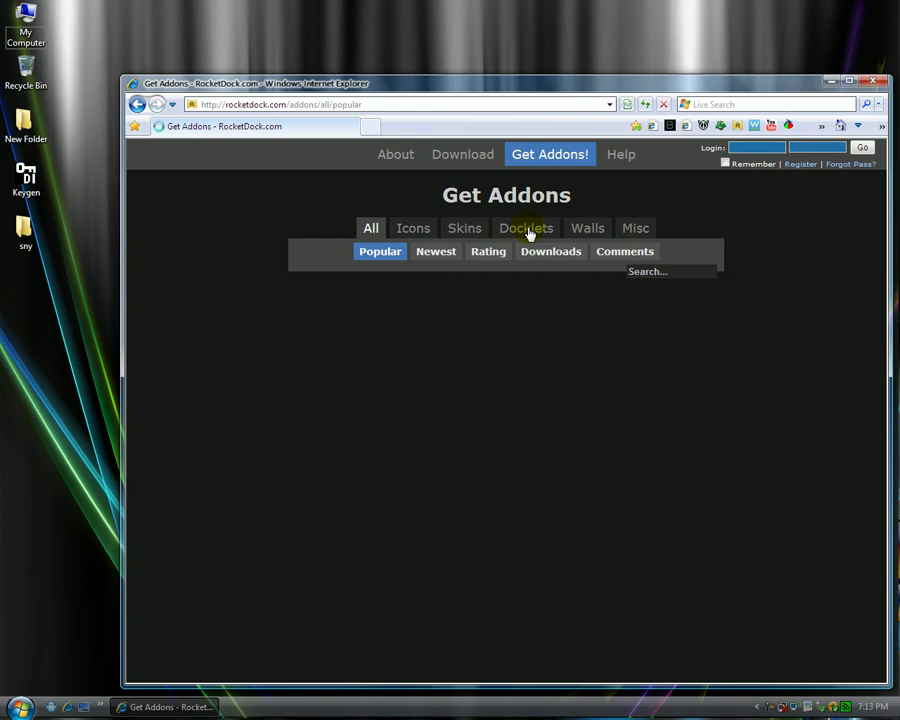
pyautogui.click(529, 230)
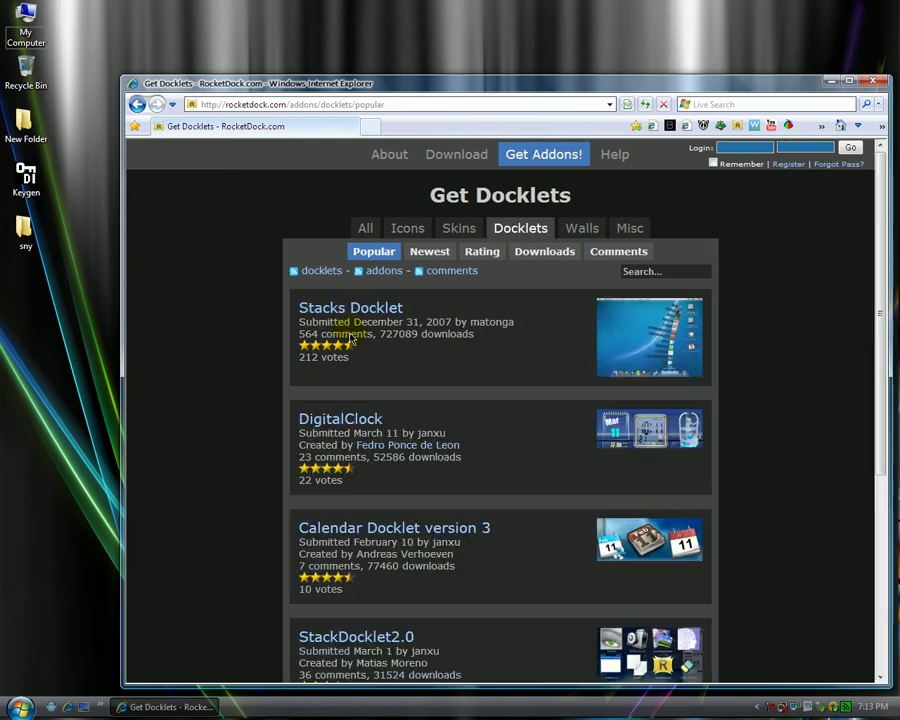
pyautogui.click(629, 343)
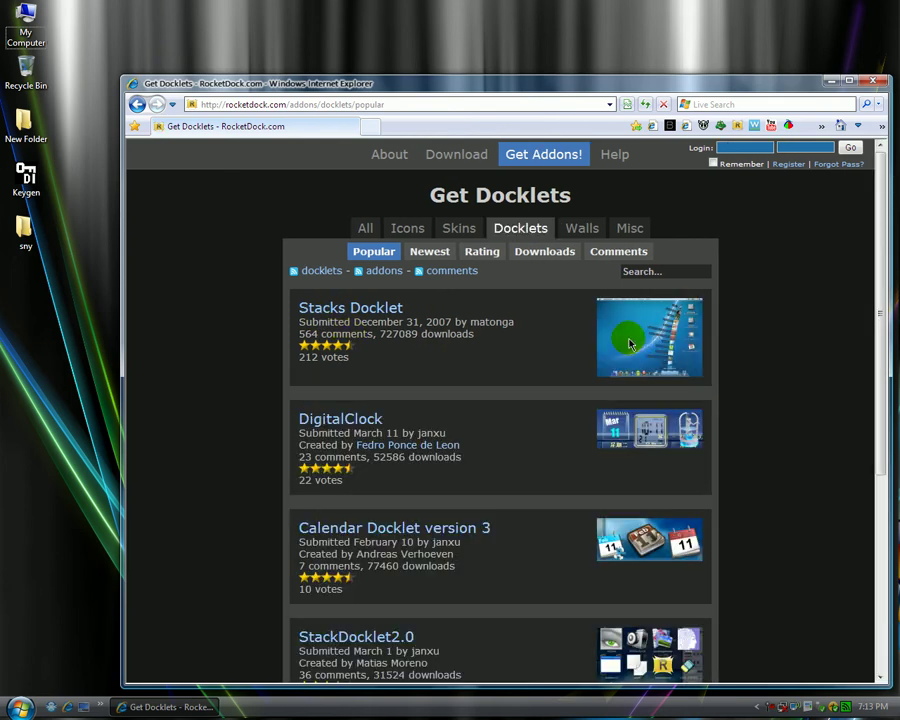
# Step: Open the Stacks Docklet page and start downloading StackDocklet.zip with 'Download File!'
pyautogui.click(372, 313)
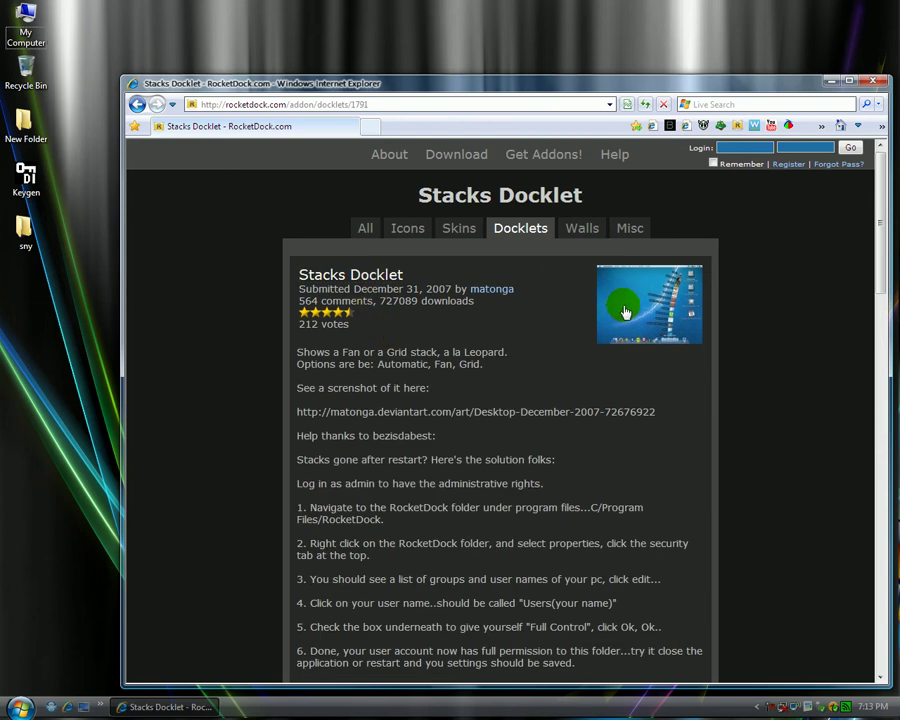
pyautogui.scroll(-1, 624, 311)
pyautogui.scroll(-1, 624, 311)
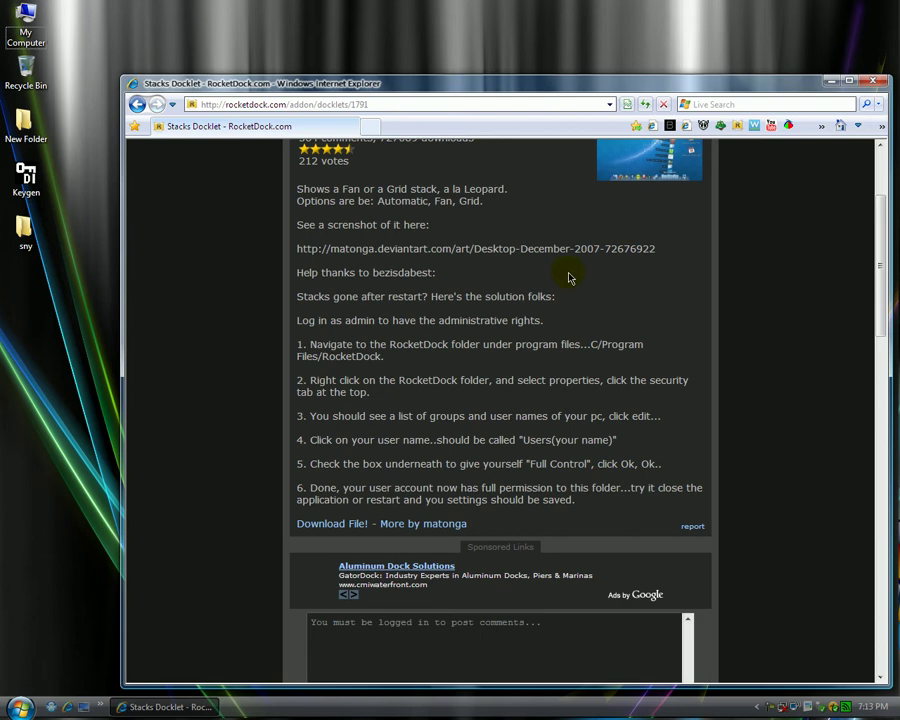
pyautogui.click(339, 528)
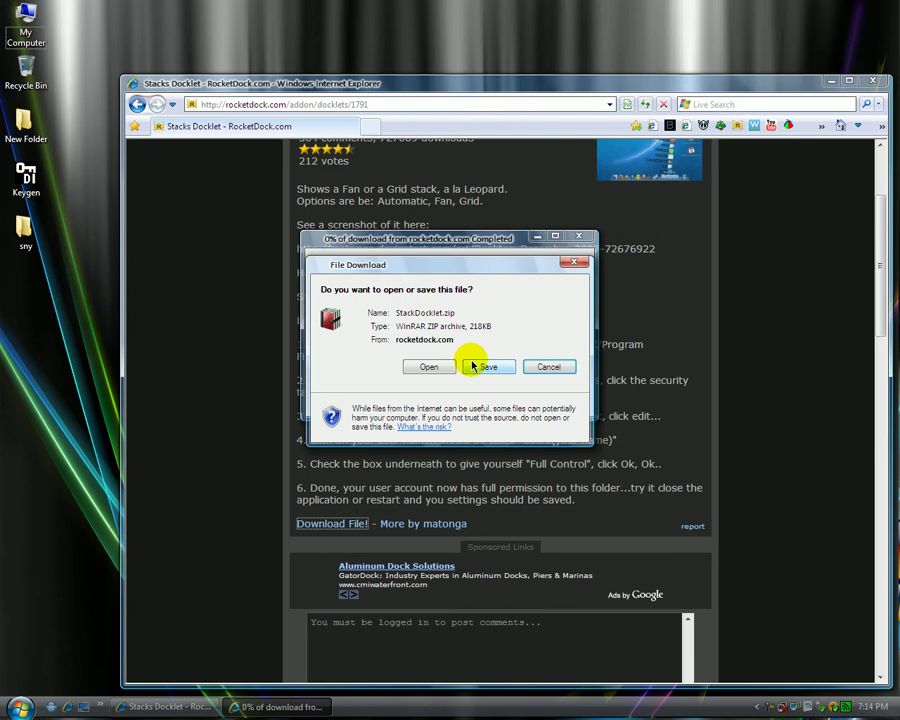
# Step: Save StackDocklet.zip to the Desktop
pyautogui.click(473, 367)
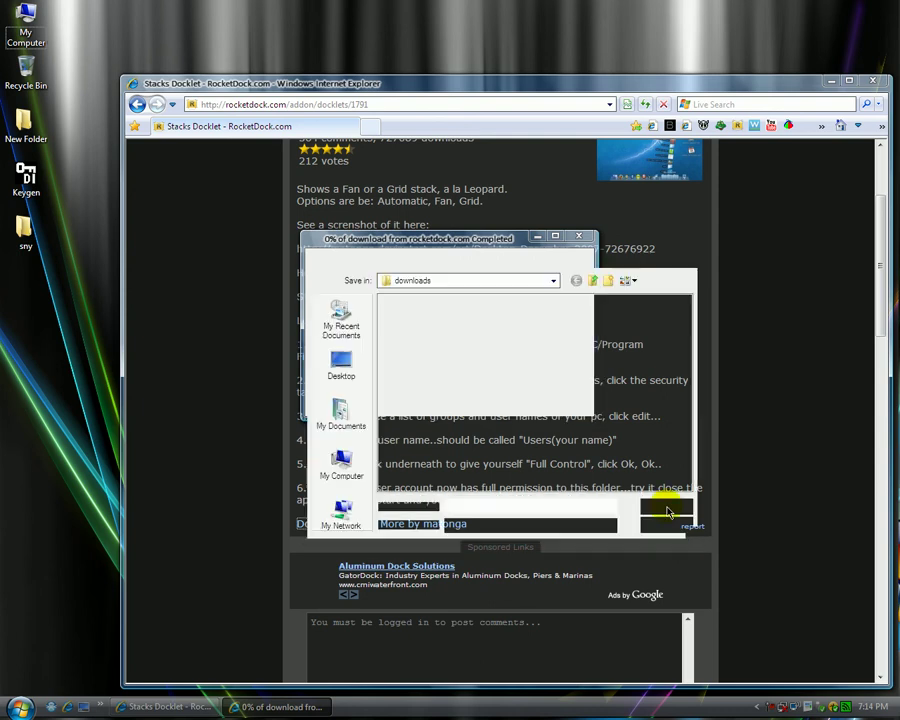
pyautogui.click(350, 365)
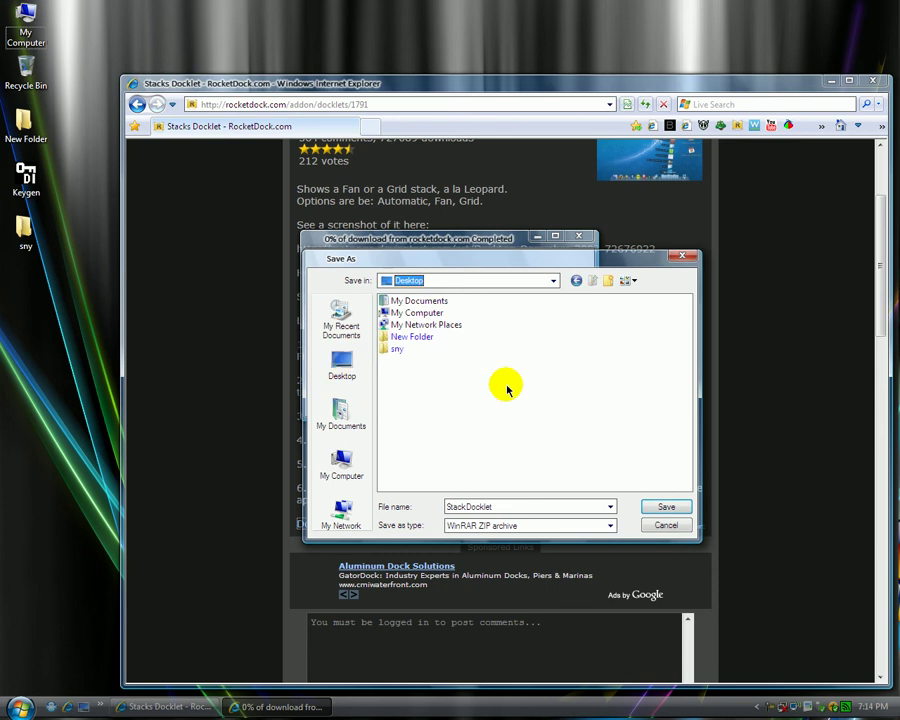
pyautogui.click(650, 508)
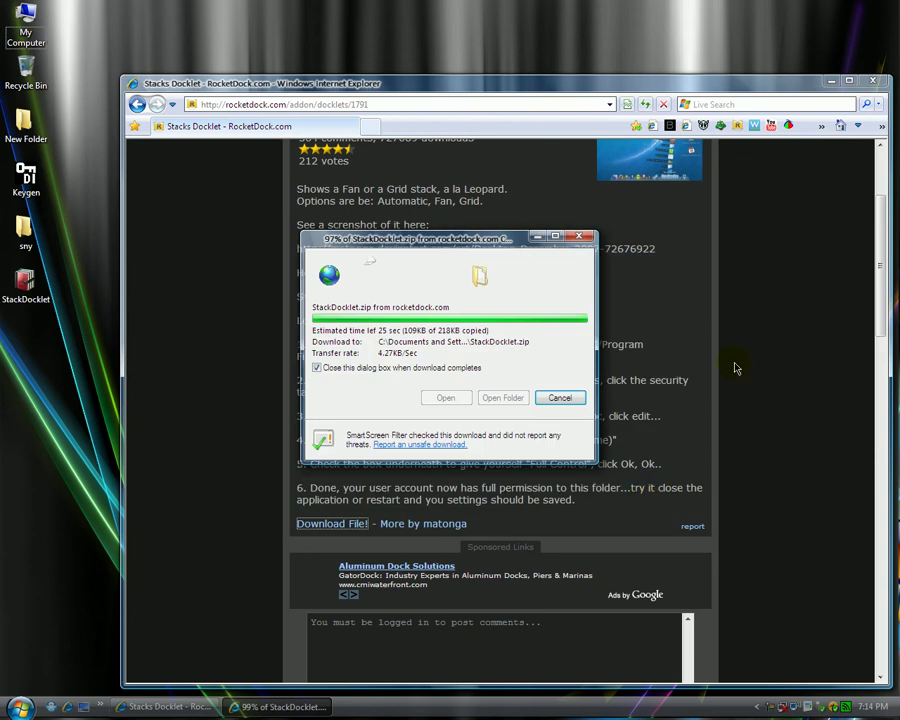
# Step: Close Internet Explorer and extract StackDocklet.zip on the desktop with Extract Here
pyautogui.click(872, 80)
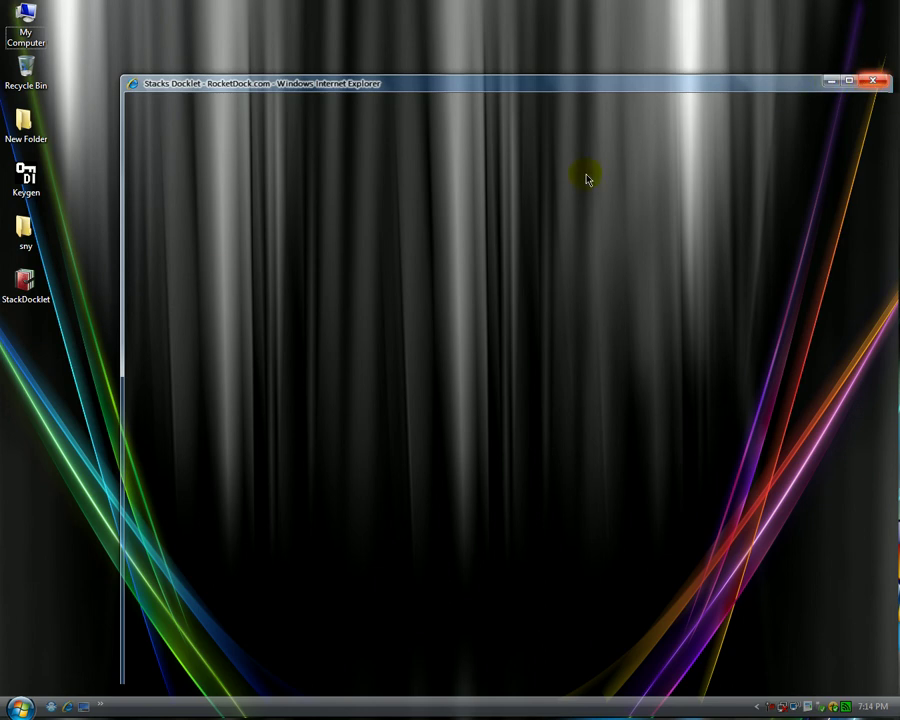
pyautogui.click(36, 292)
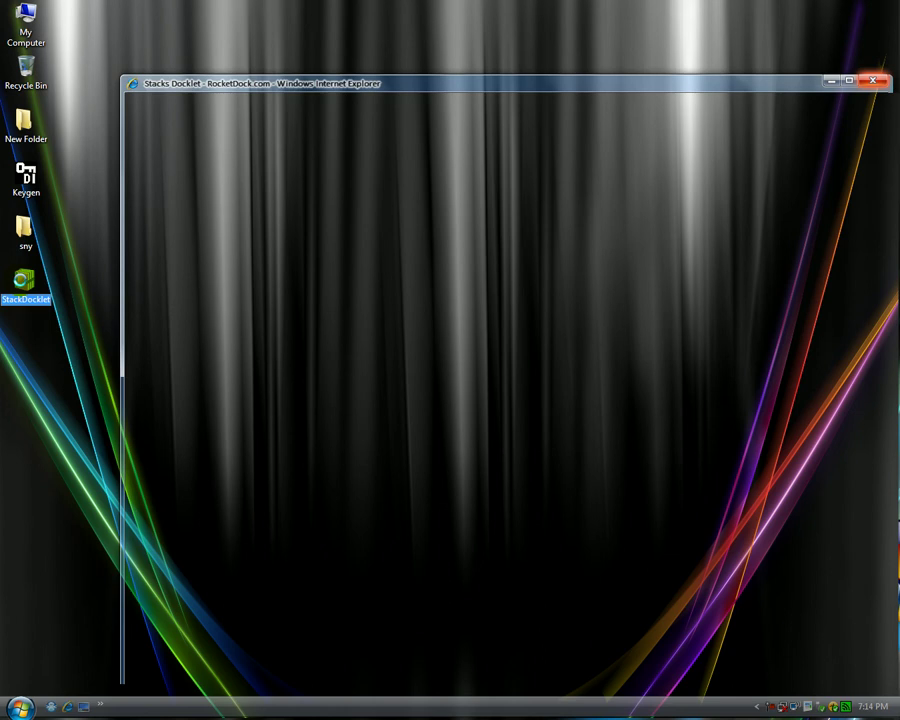
pyautogui.rightClick(21, 284)
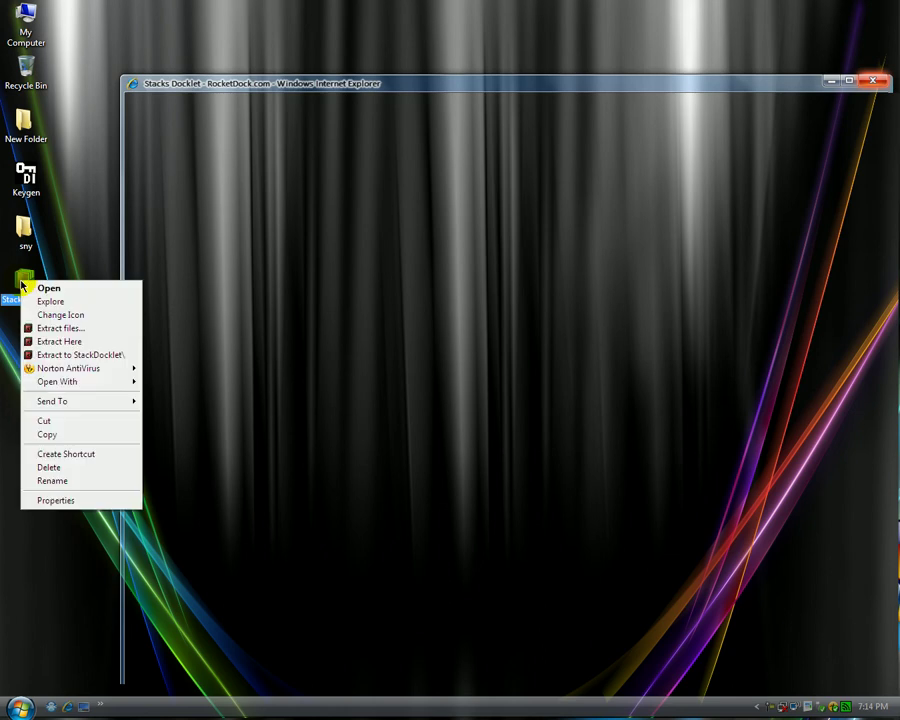
pyautogui.click(45, 342)
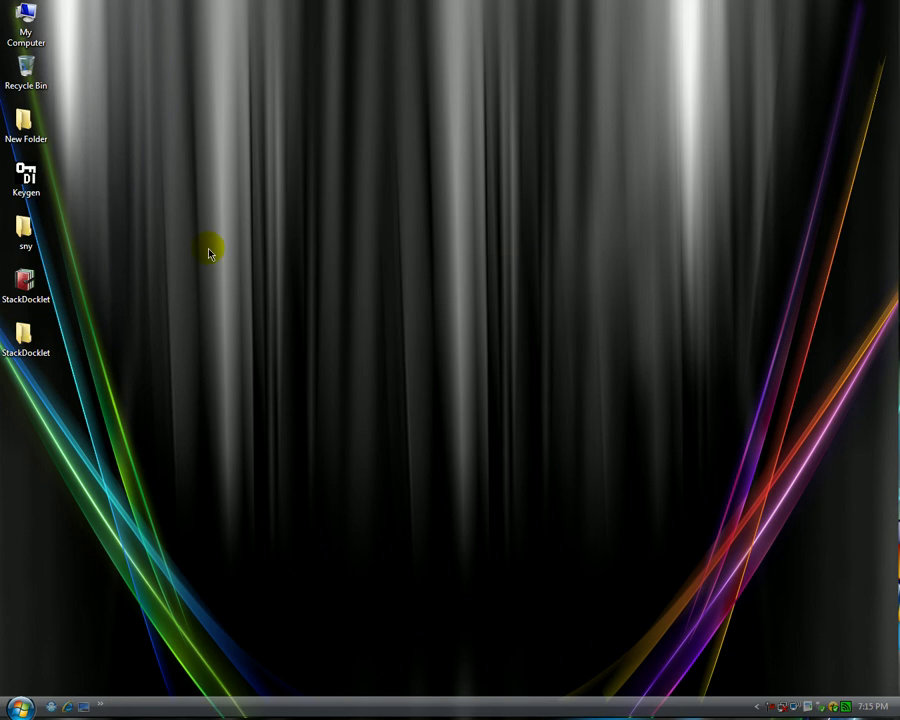
# Step: Browse from My Computer through Local Disk (C:) into Program Files toward RocketDock
pyautogui.click(29, 14)
pyautogui.doubleClick(29, 14)
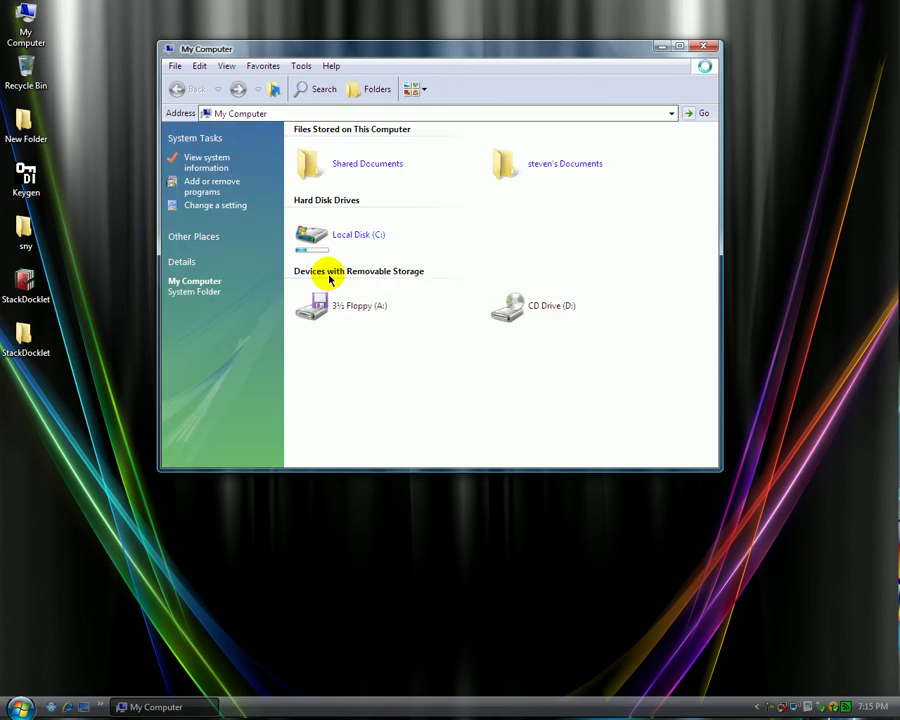
pyautogui.click(348, 234)
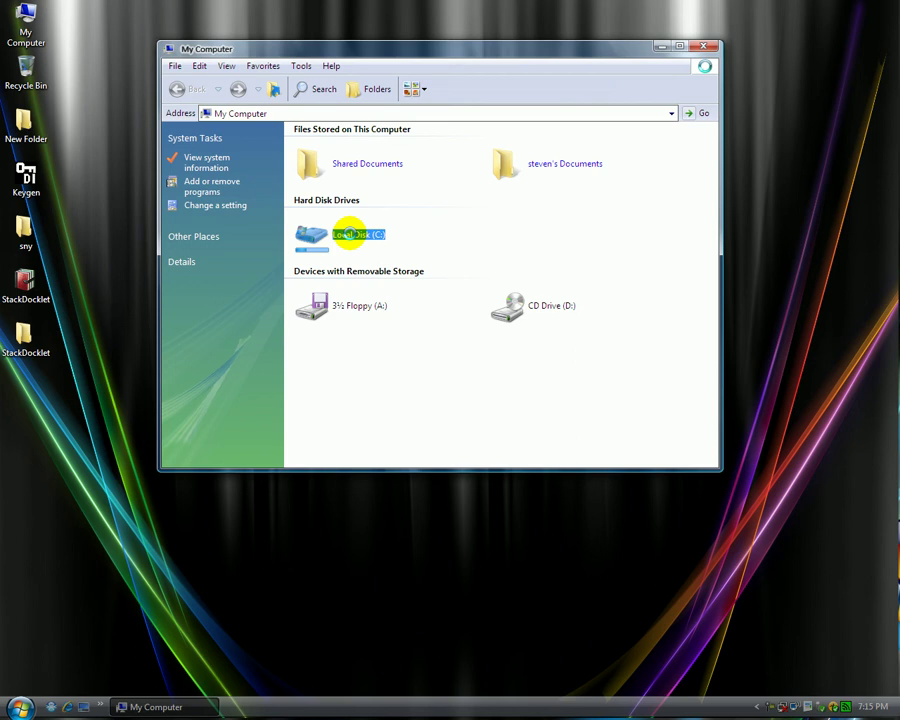
pyautogui.doubleClick(348, 234)
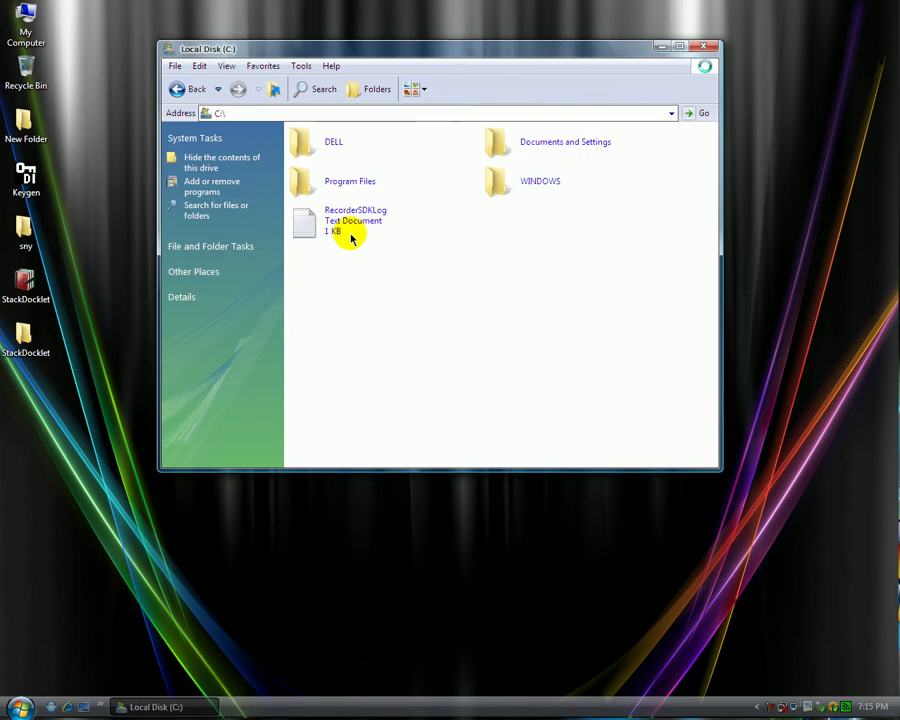
pyautogui.doubleClick(341, 183)
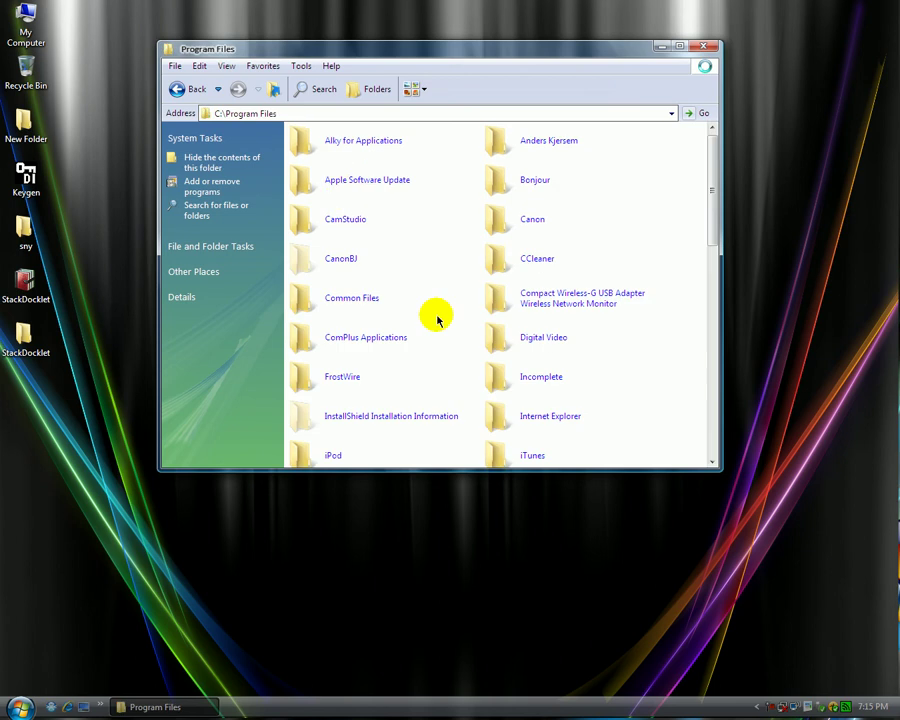
pyautogui.scroll(-6, 436, 318)
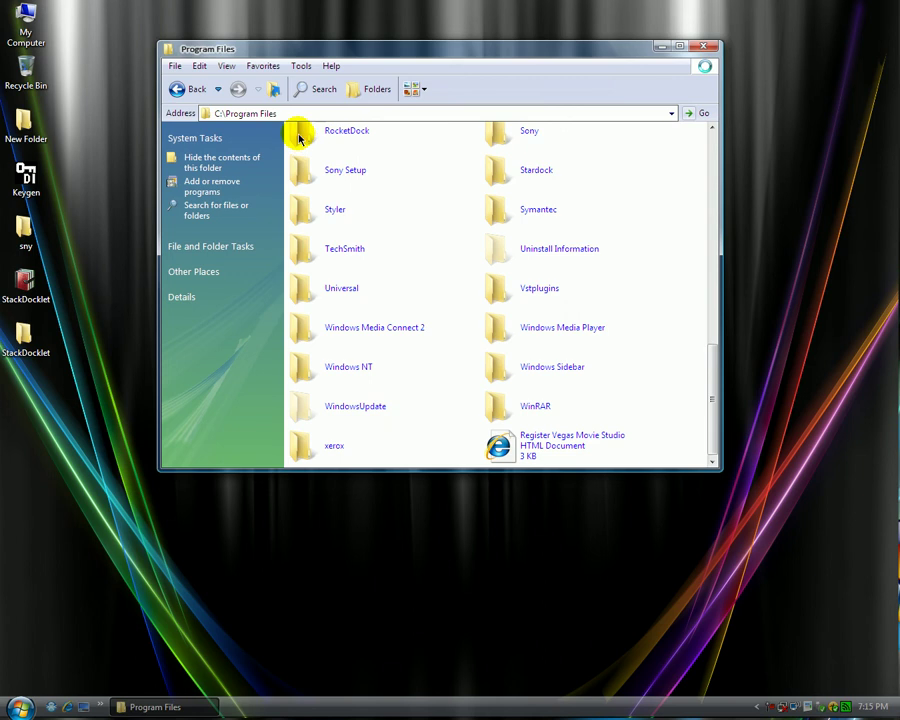
pyautogui.scroll(2, 298, 140)
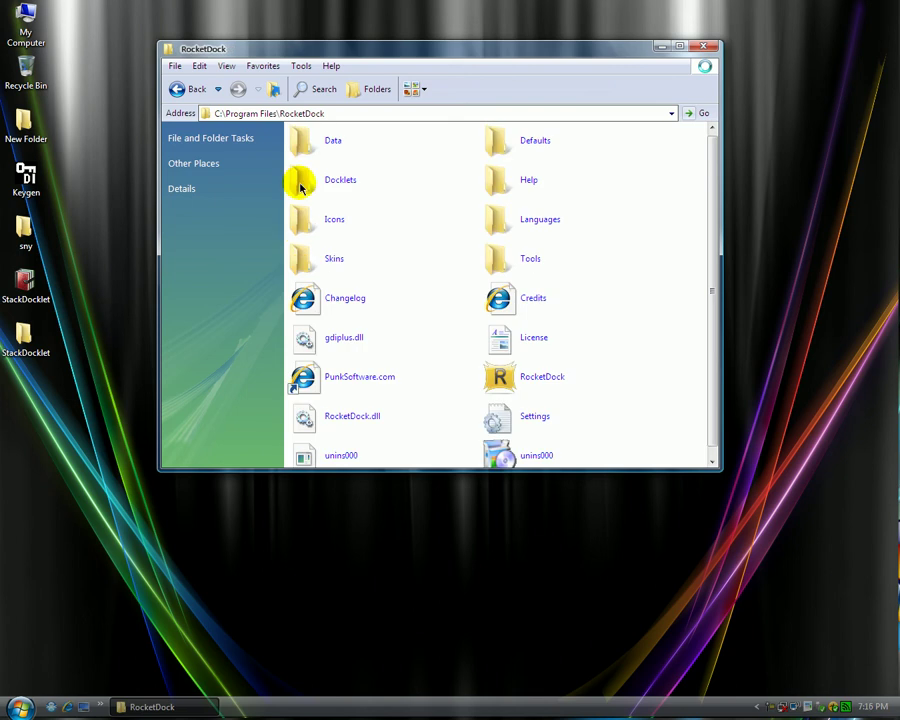
# Step: Check the extracted StackDocklet folder's contents, then drag it into the RocketDock folder
pyautogui.click(24, 340)
pyautogui.doubleClick(24, 340)
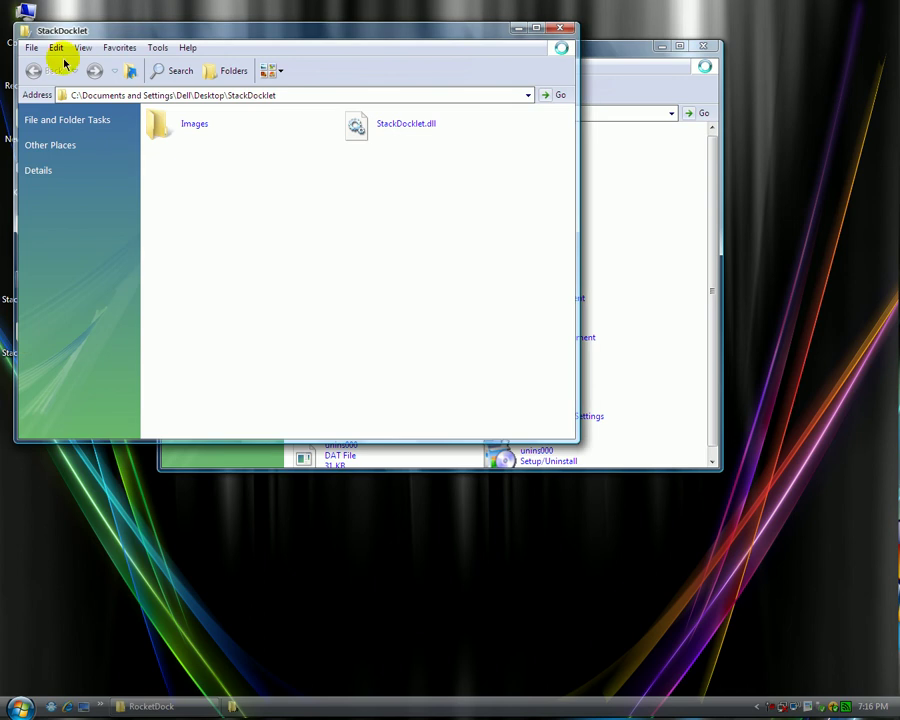
pyautogui.click(561, 27)
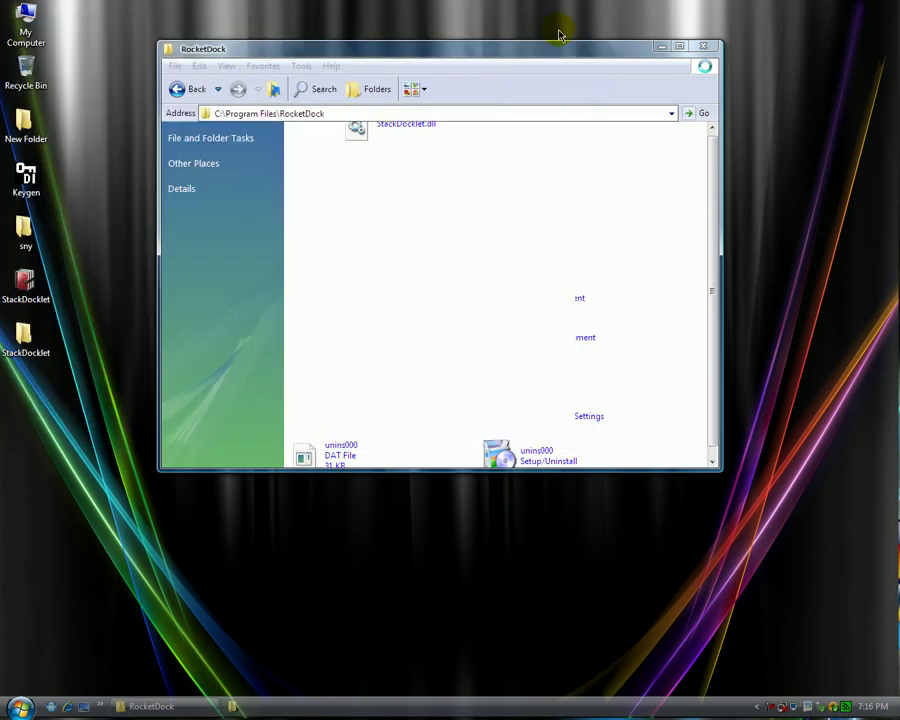
pyautogui.moveTo(32, 343)
pyautogui.mouseDown()
pyautogui.moveTo(105, 293)
pyautogui.moveTo(245, 242)
pyautogui.moveTo(311, 181)
pyautogui.moveTo(22, 333)
pyautogui.mouseUp()
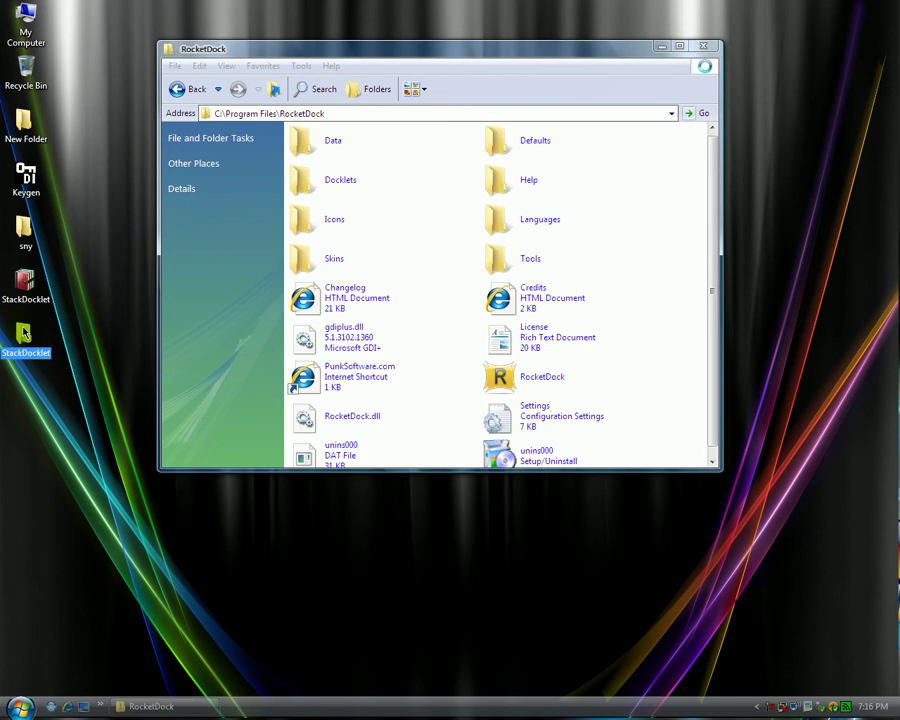
# Step: Confirm StackDocklet sits in Docklets with its name unchanged, then return to RocketDock
pyautogui.doubleClick(303, 180)
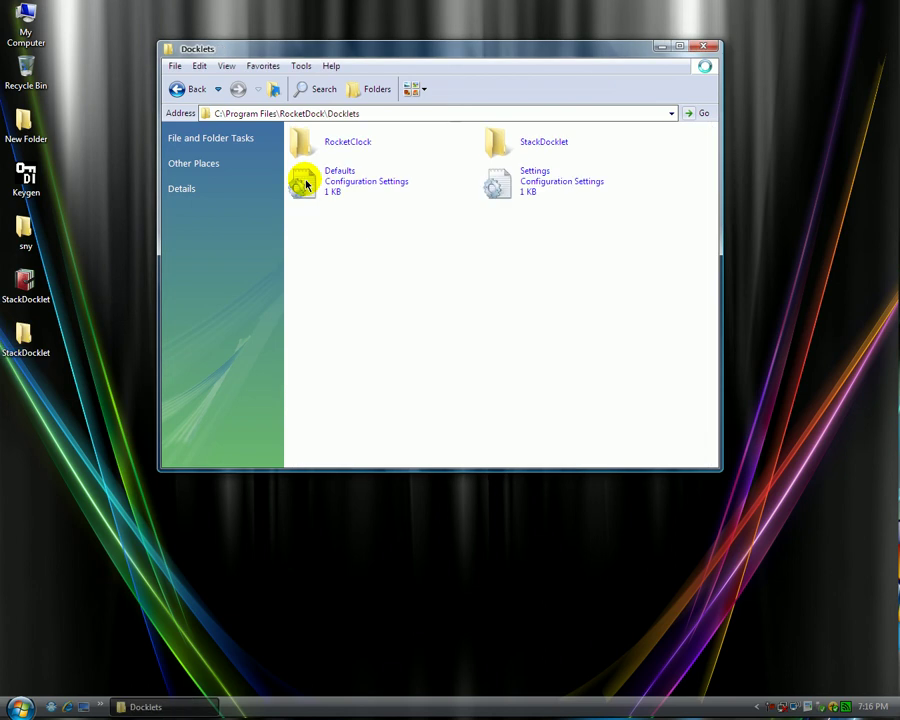
pyautogui.click(492, 146)
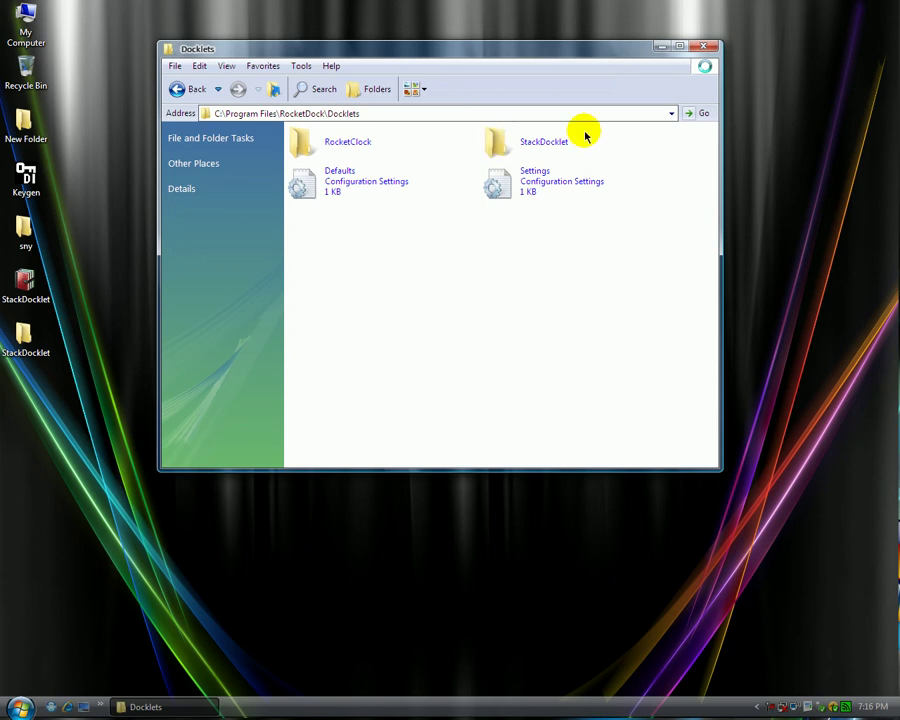
pyautogui.press('F2')
pyautogui.click(474, 154)
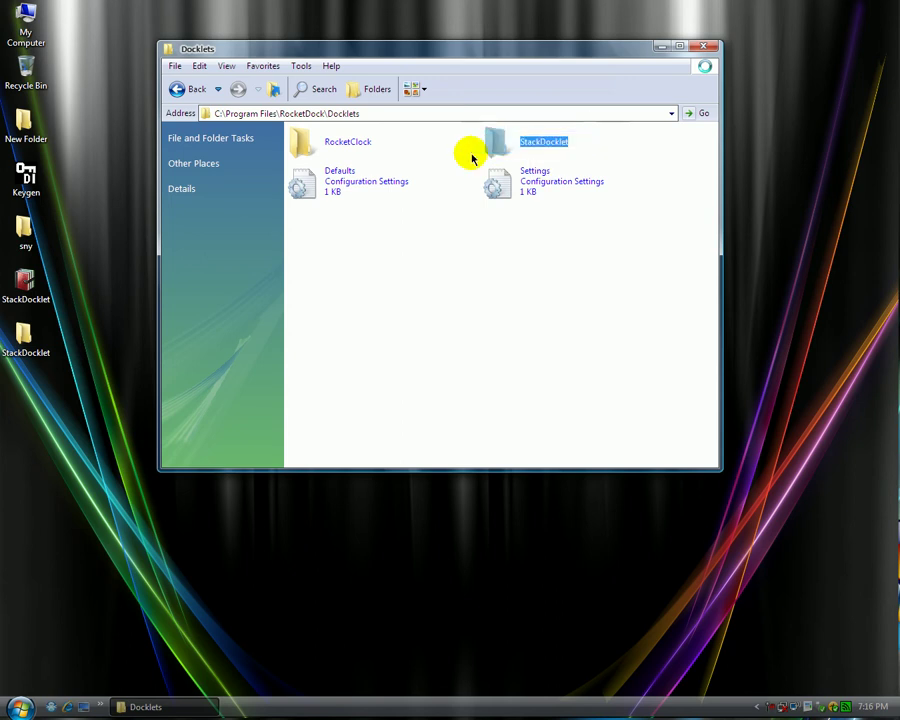
pyautogui.click(472, 157)
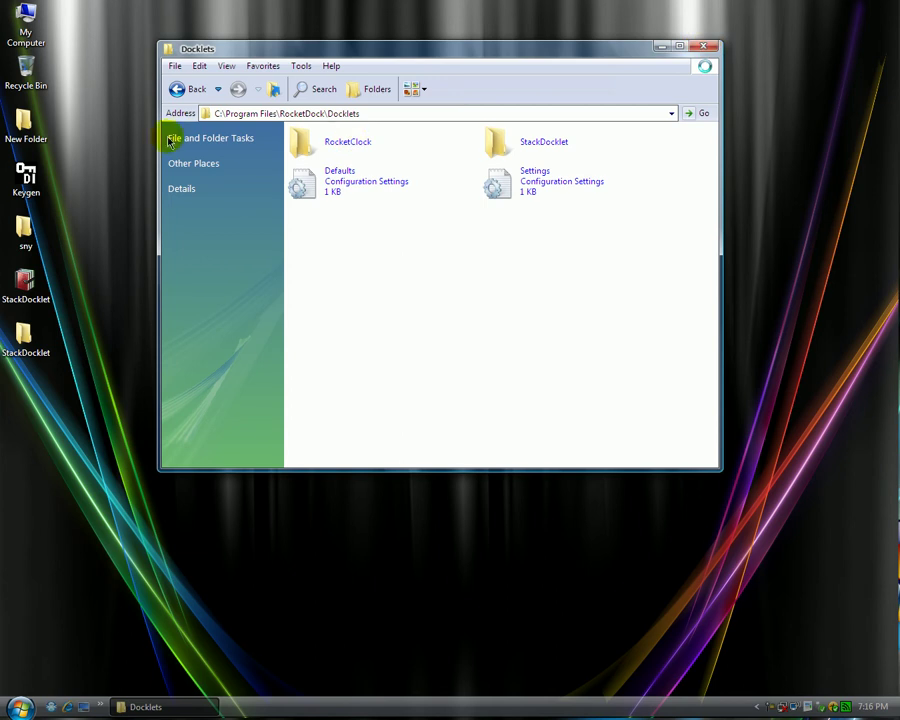
pyautogui.click(178, 90)
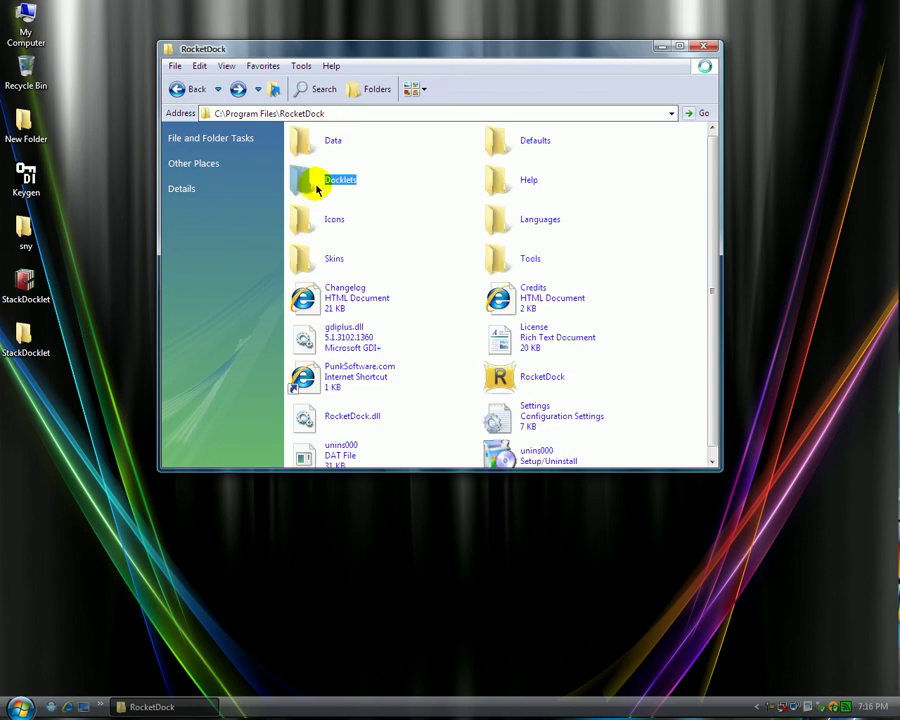
# Step: Close the Explorer window and add a Stack Docklet item to the dock via Add Item
pyautogui.click(700, 46)
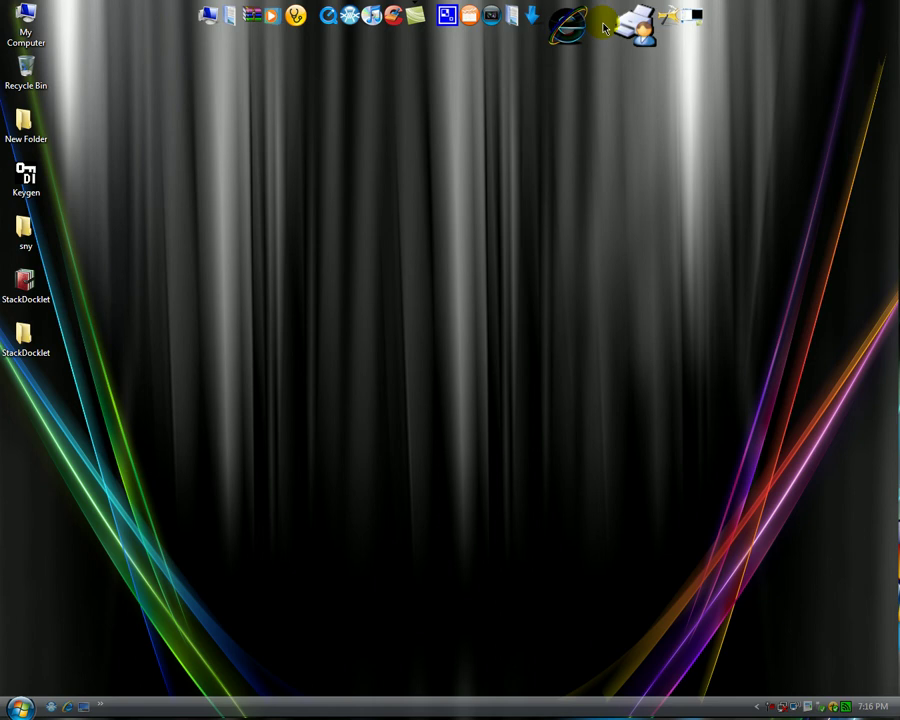
pyautogui.rightClick(603, 28)
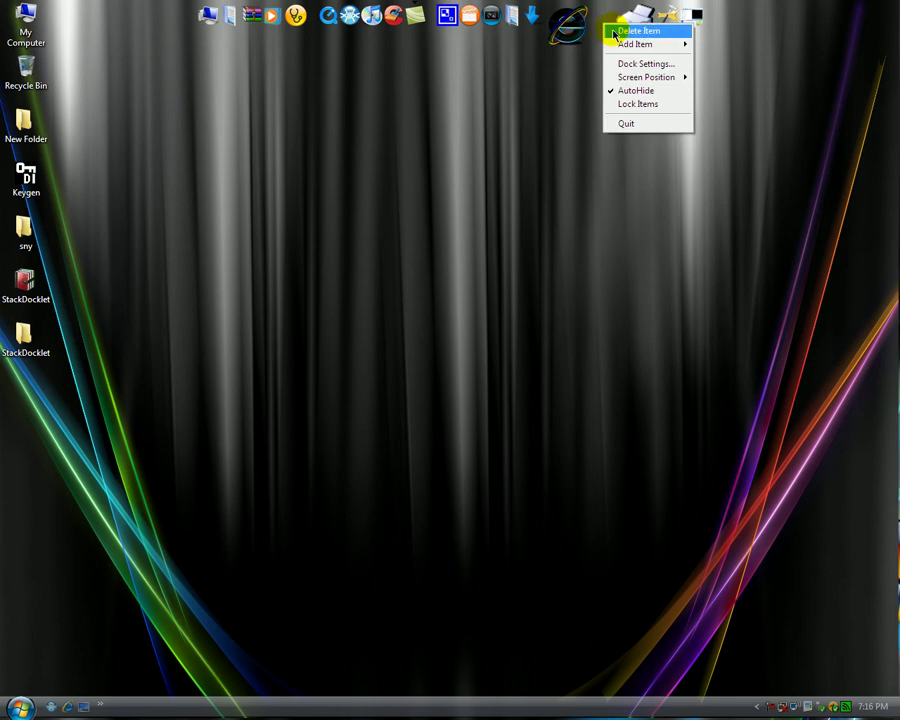
pyautogui.moveTo(618, 47)
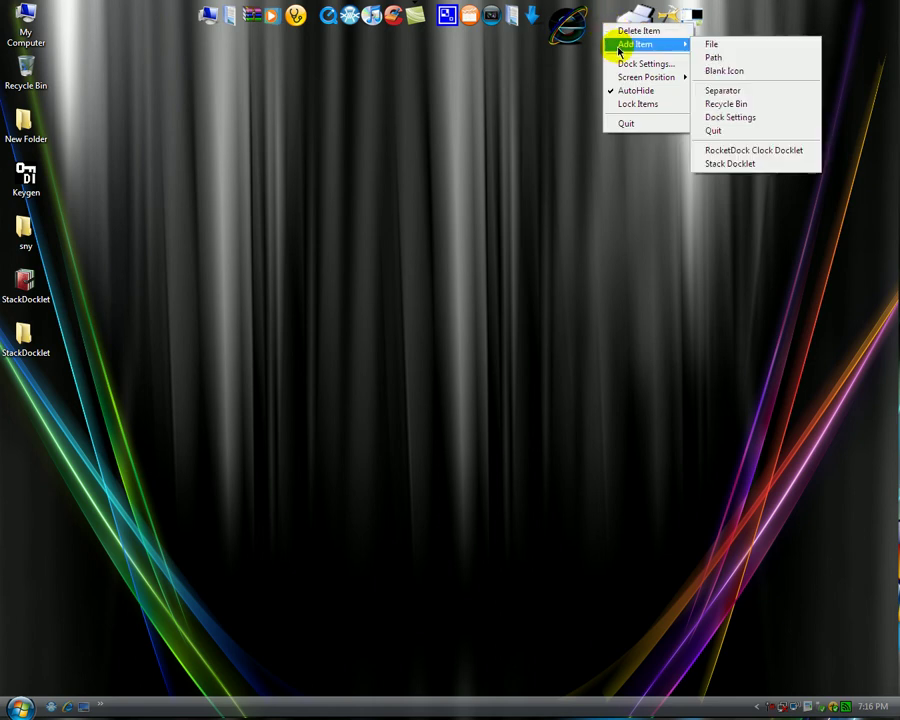
pyautogui.click(733, 164)
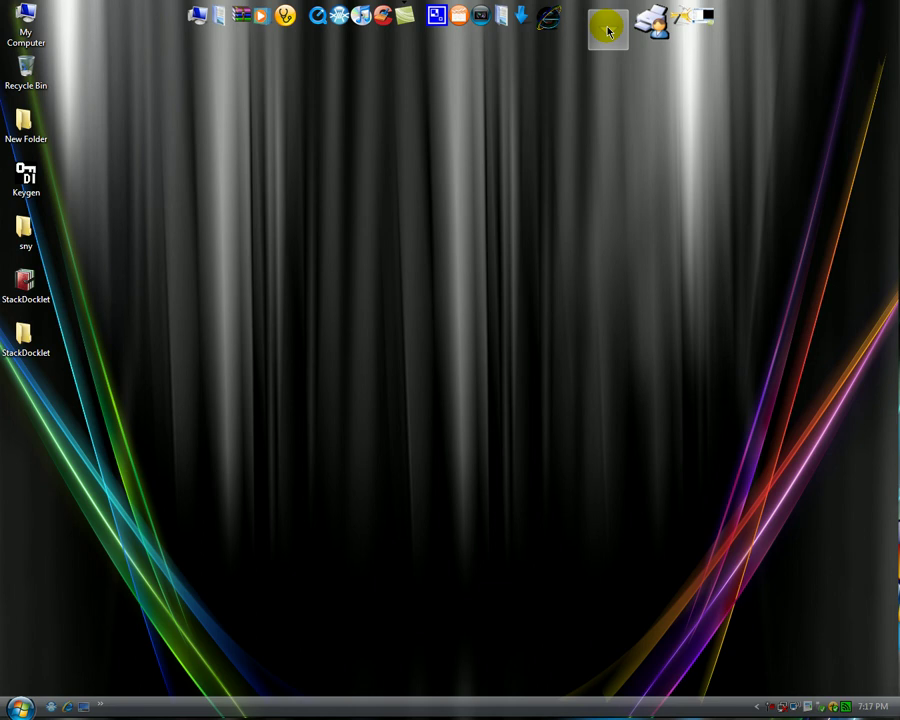
# Step: In the new stack's Icon Settings, set its Folder to the user's Documents folder
pyautogui.rightClick(607, 31)
pyautogui.click(621, 36)
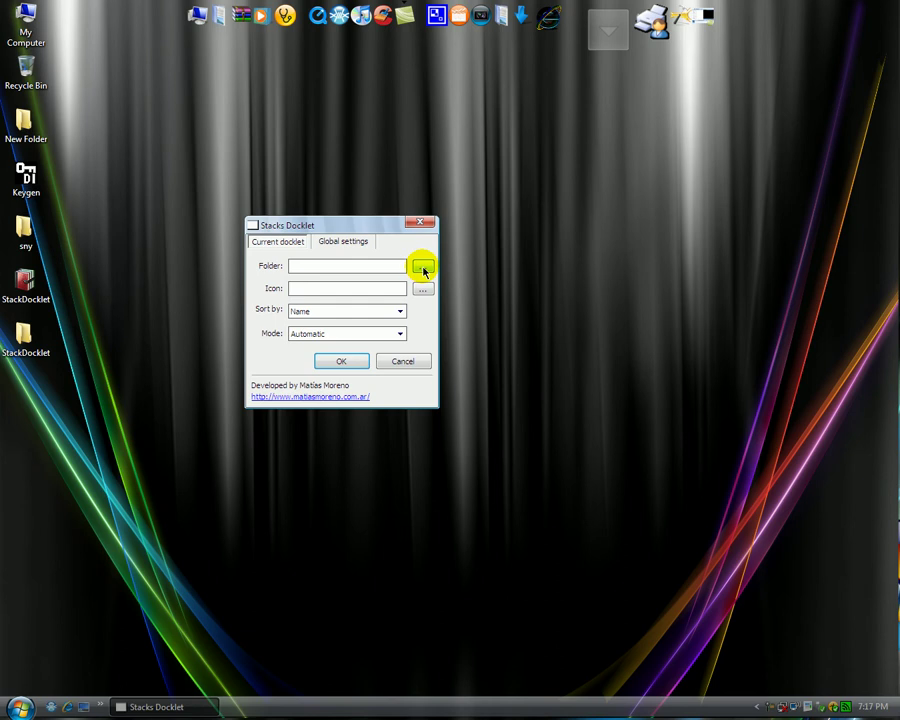
pyautogui.click(423, 268)
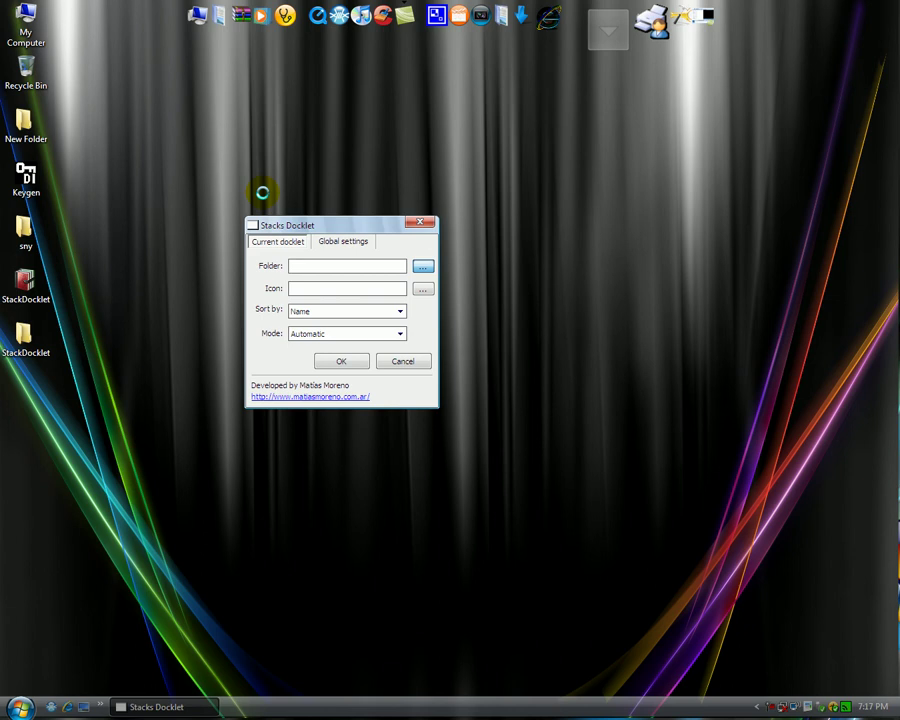
pyautogui.click(423, 266)
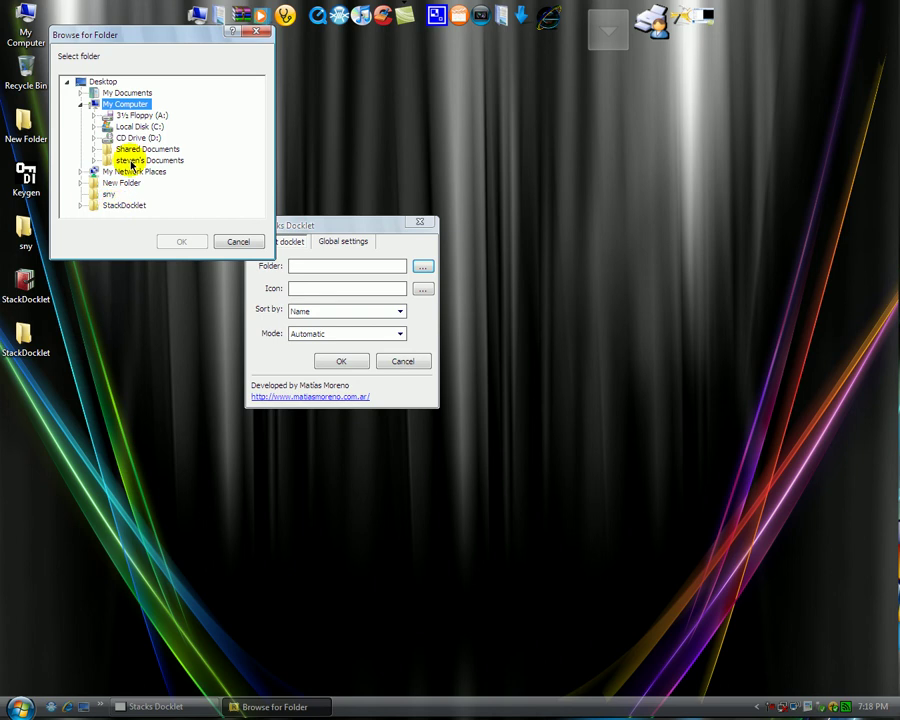
pyautogui.click(131, 165)
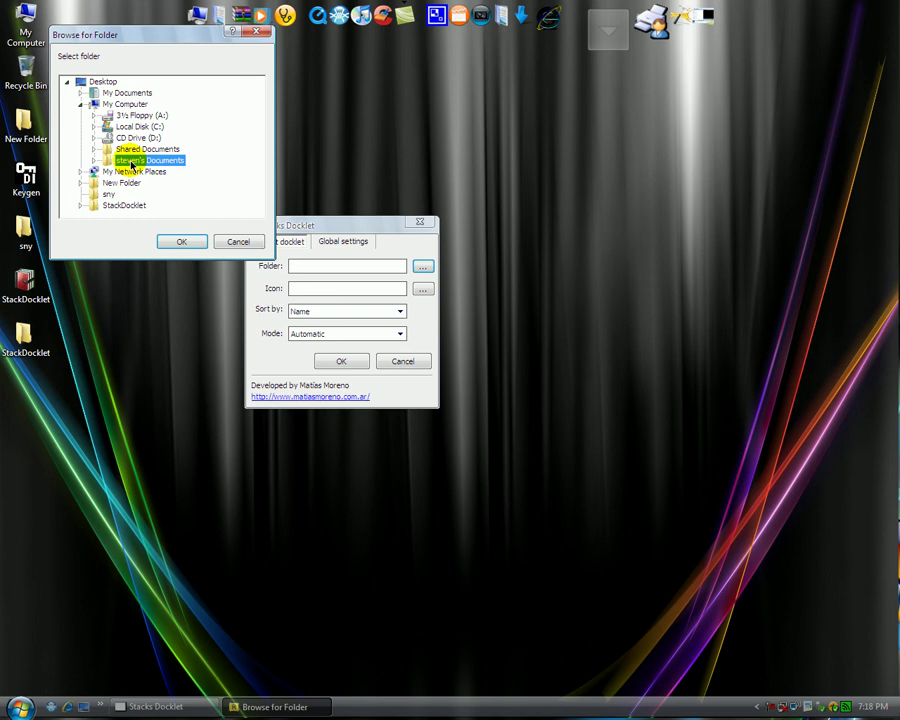
pyautogui.click(173, 241)
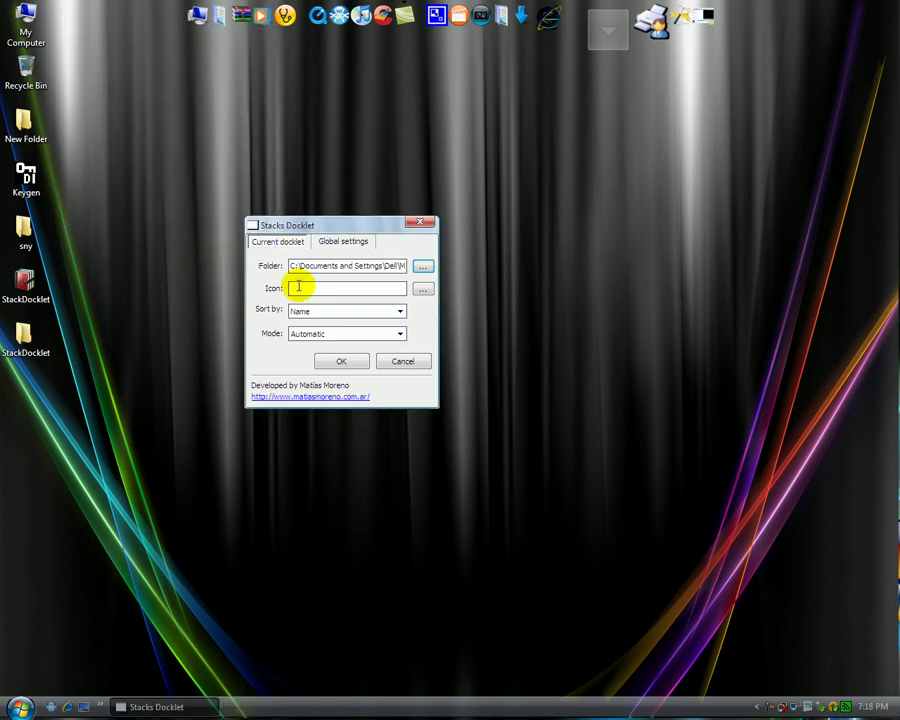
# Step: Set the stack's icon to the My Documents.png image from the icon list
pyautogui.click(421, 290)
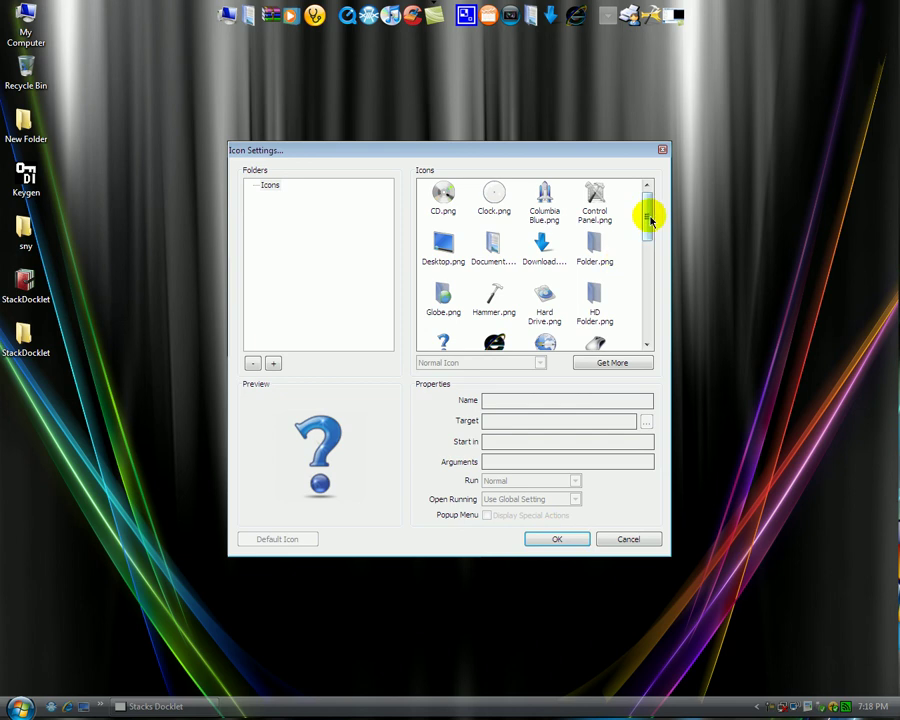
pyautogui.moveTo(648, 218); pyautogui.dragTo(645, 260)
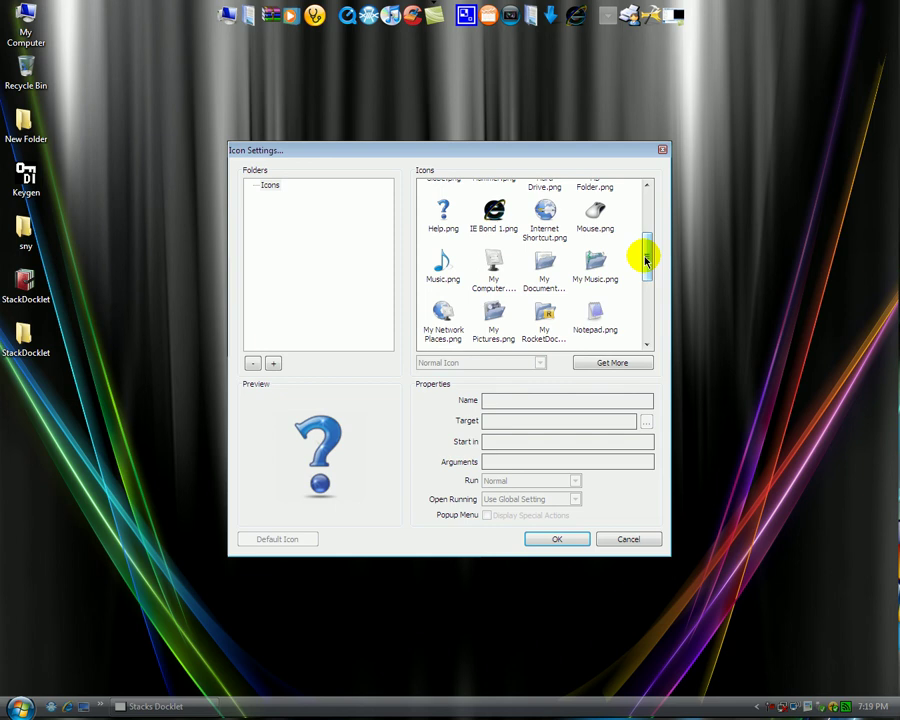
pyautogui.moveTo(645, 260); pyautogui.dragTo(643, 267)
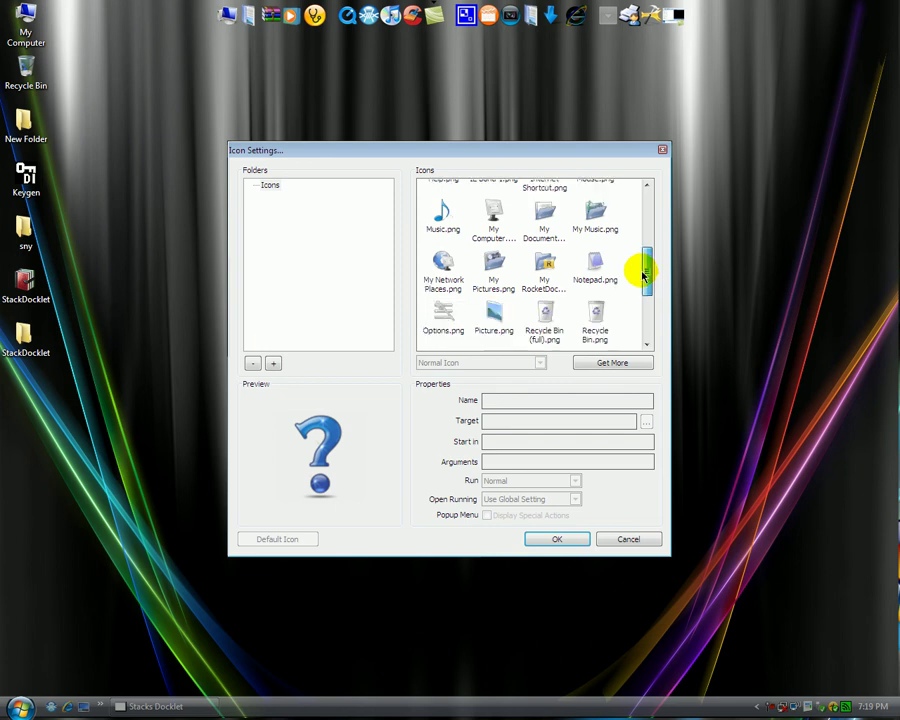
pyautogui.click(543, 213)
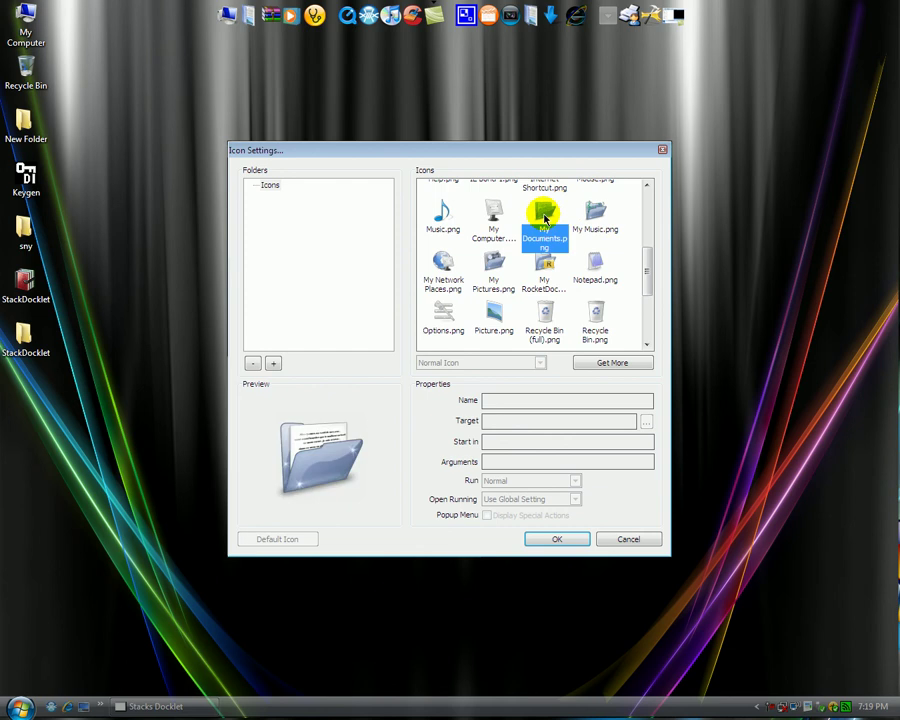
pyautogui.click(555, 540)
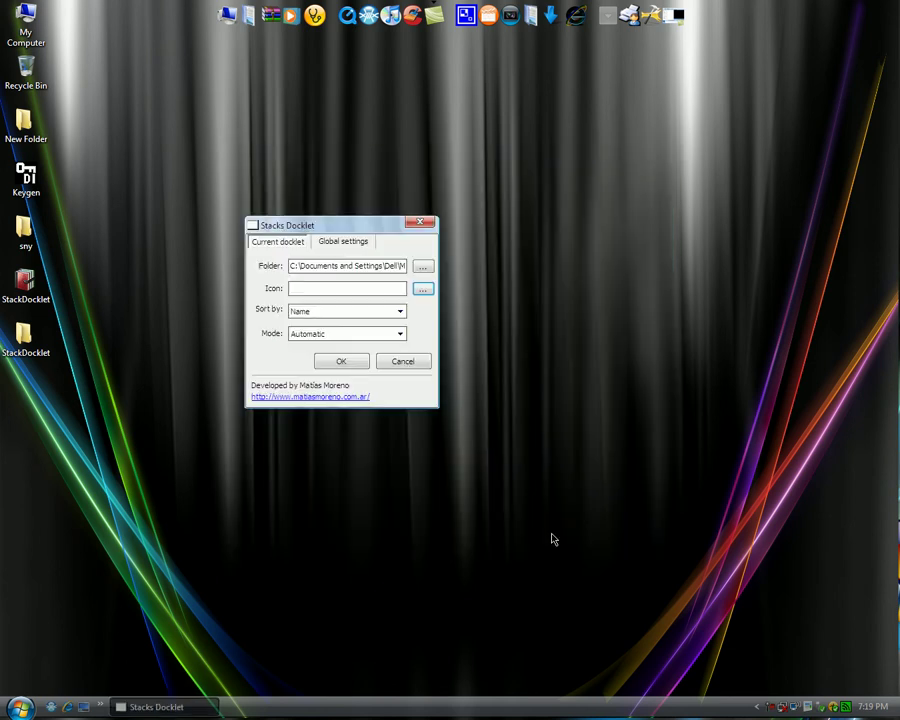
# Step: Sort the stack by Kind, keep Automatic display mode, and save the settings
pyautogui.click(399, 311)
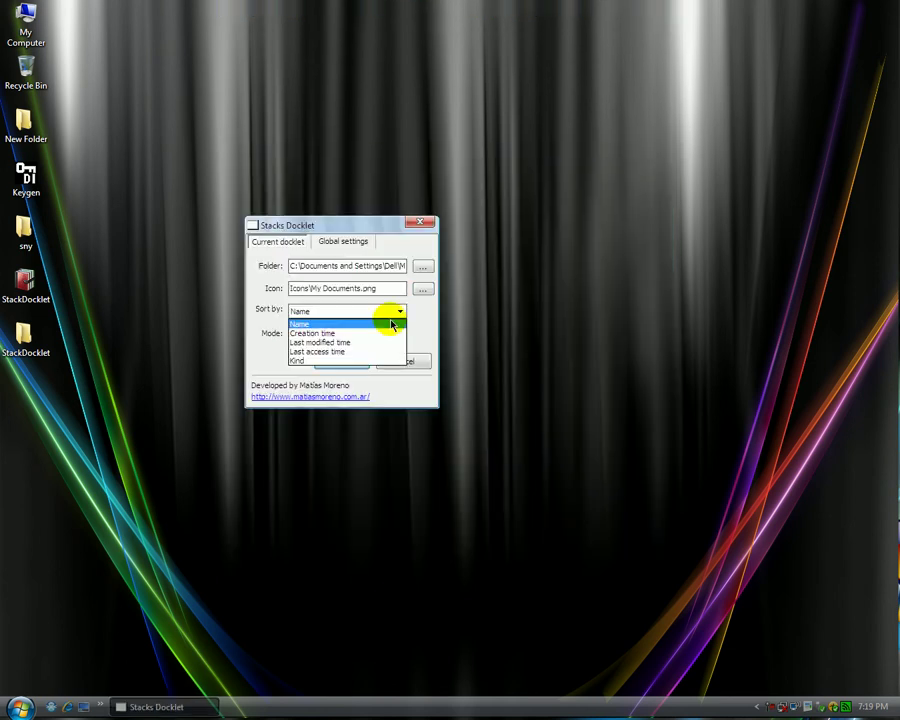
pyautogui.click(358, 361)
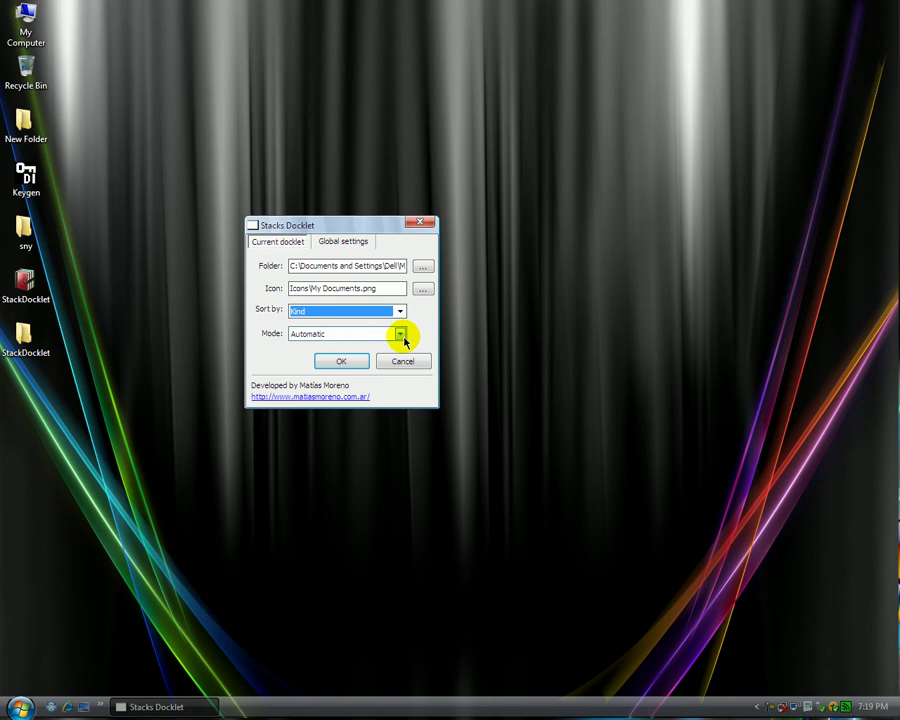
pyautogui.click(400, 336)
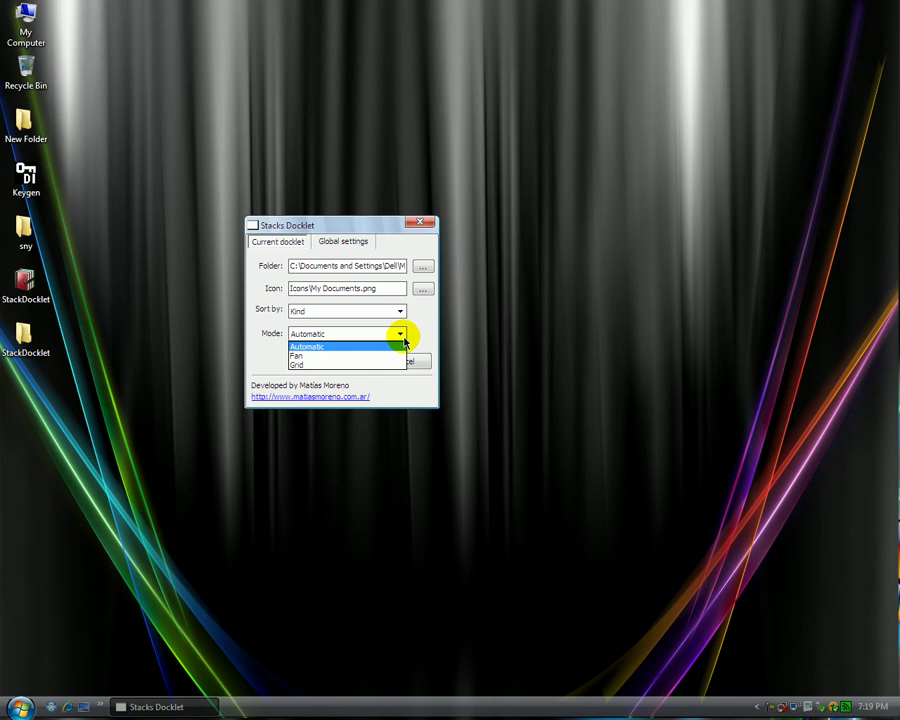
pyautogui.click(403, 340)
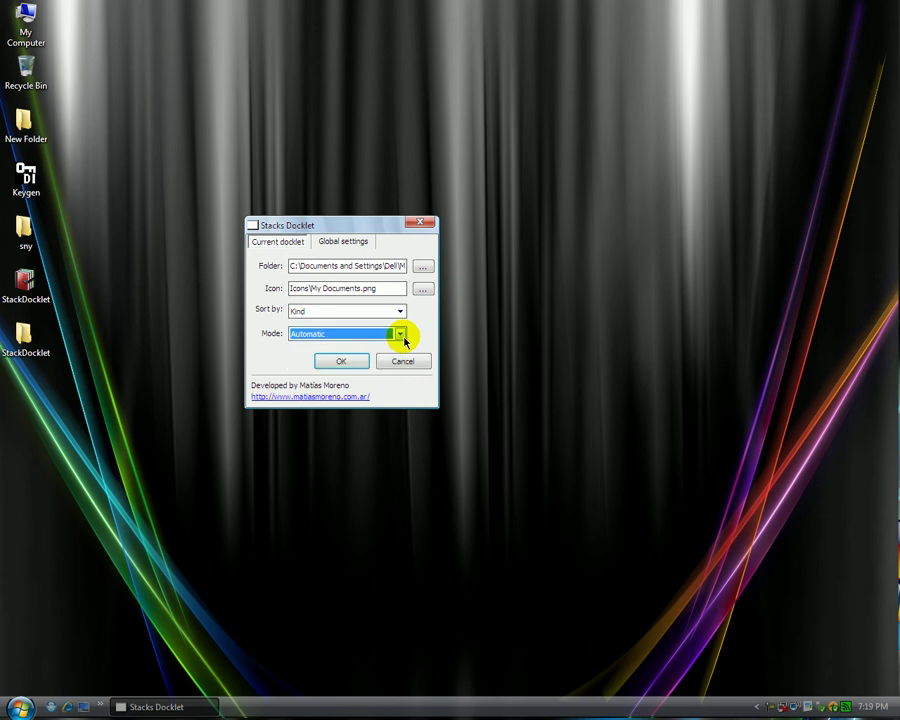
pyautogui.click(342, 362)
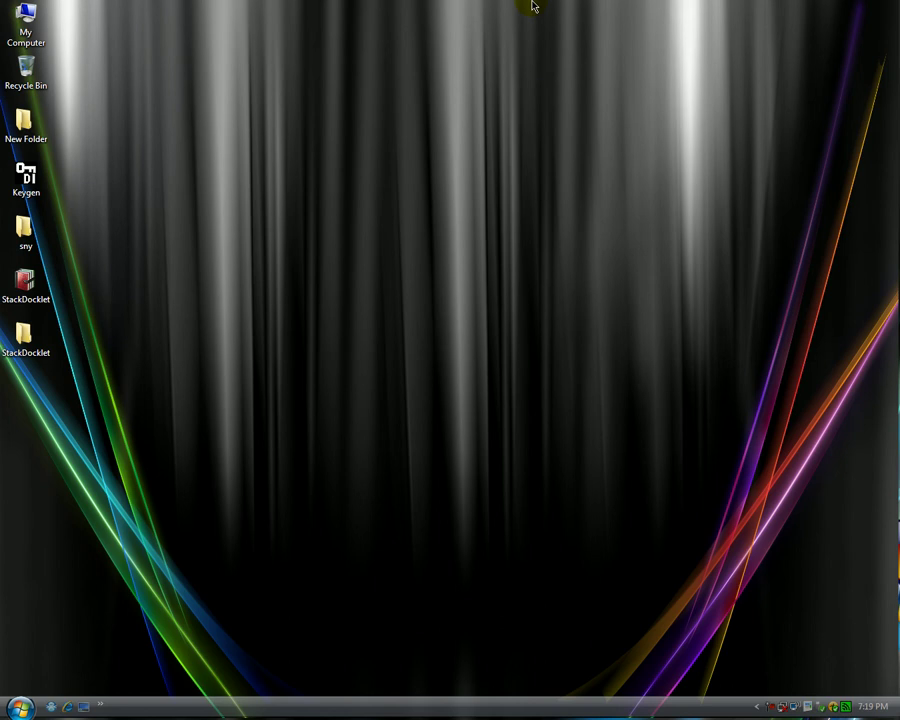
# Step: Open the new My Documents dock icon as a fan, then close it
pyautogui.moveTo(534, 6)
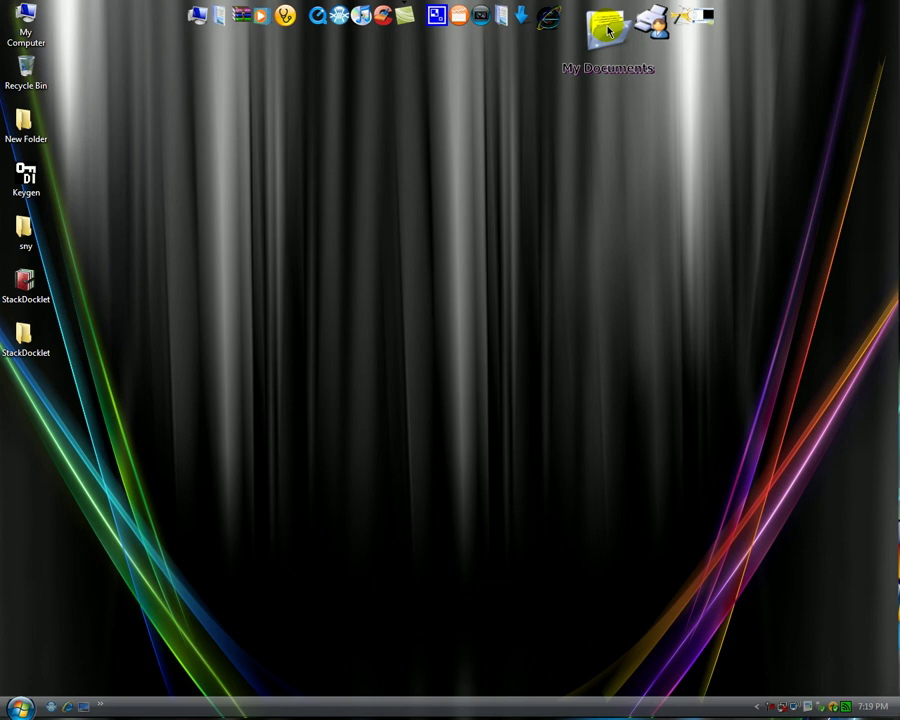
pyautogui.click(607, 31)
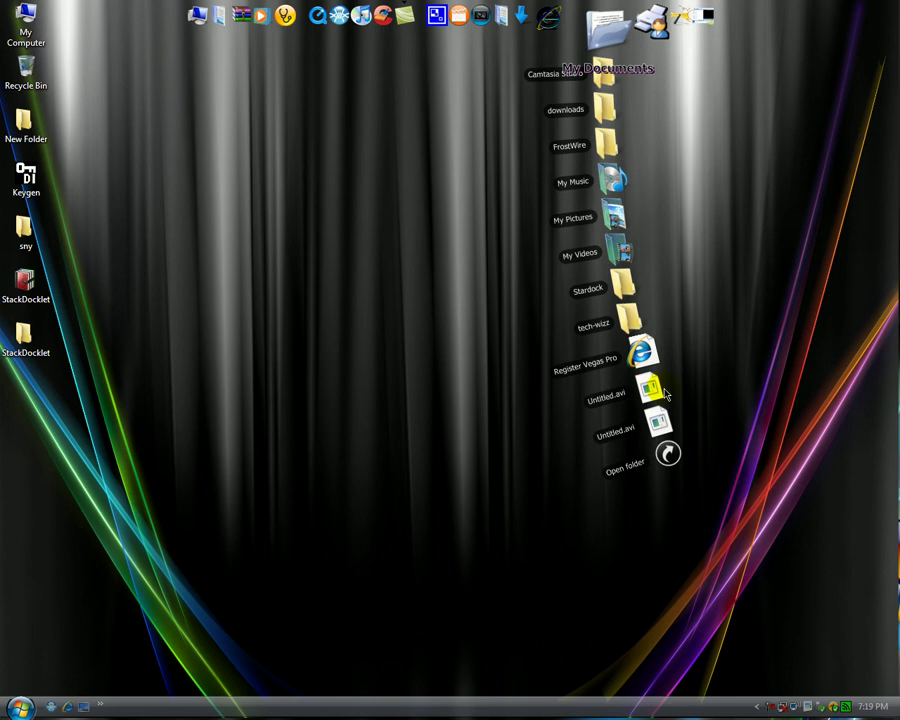
pyautogui.click(607, 47)
# Step: Change the My Documents stack's mode to Grid, then open and close the grid from the dock
pyautogui.rightClick(605, 36)
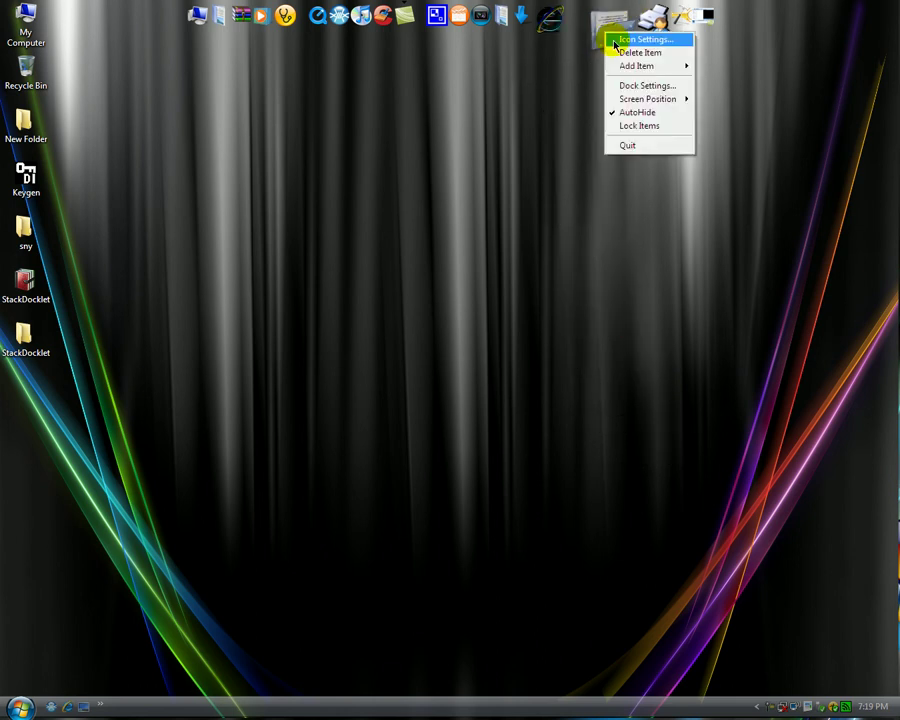
pyautogui.click(608, 34)
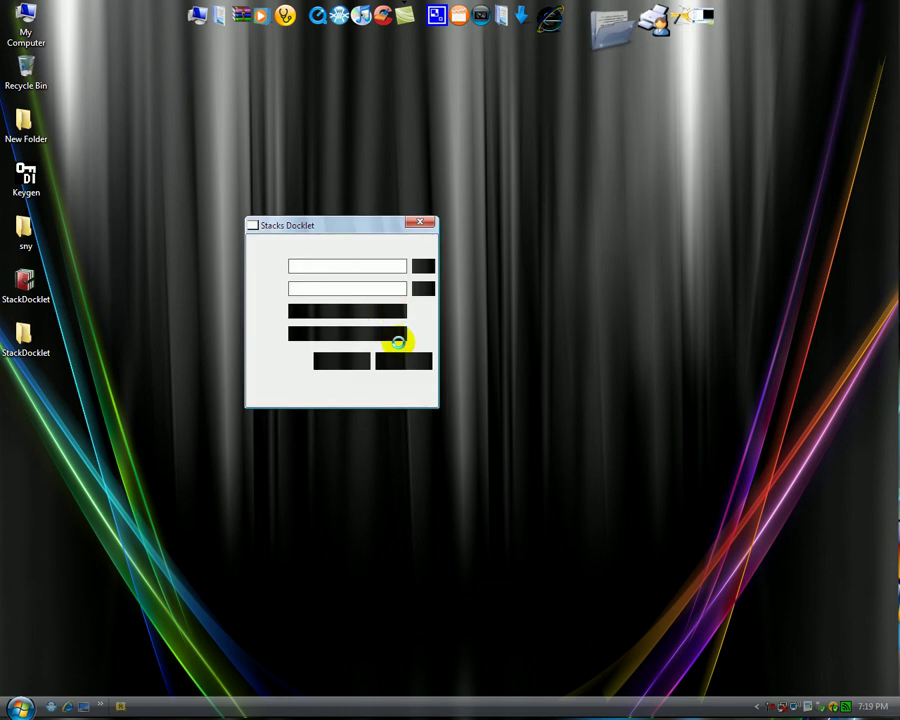
pyautogui.click(400, 334)
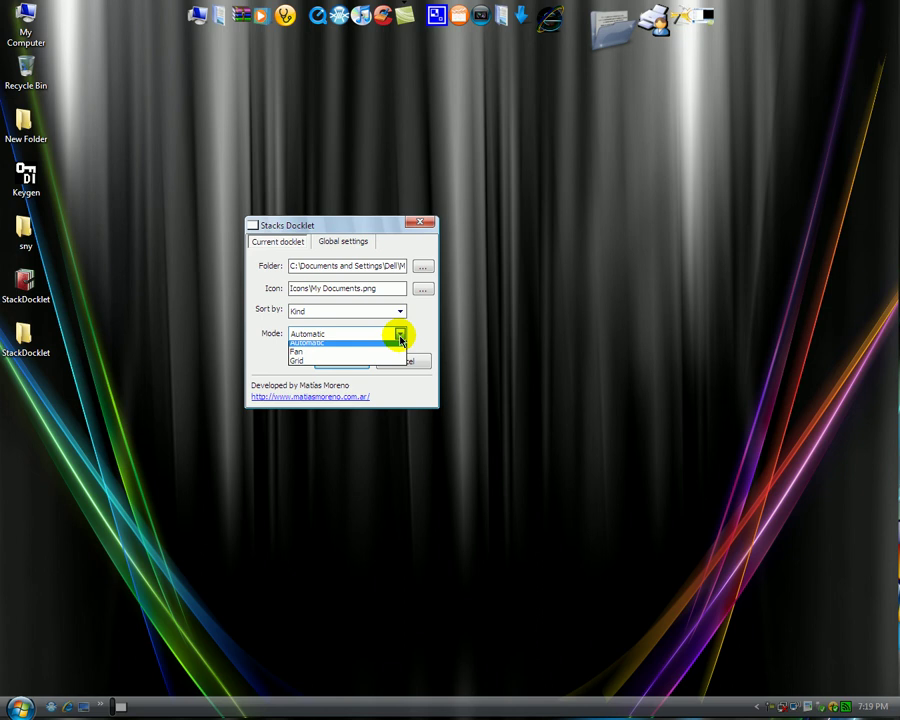
pyautogui.click(383, 365)
pyautogui.click(336, 366)
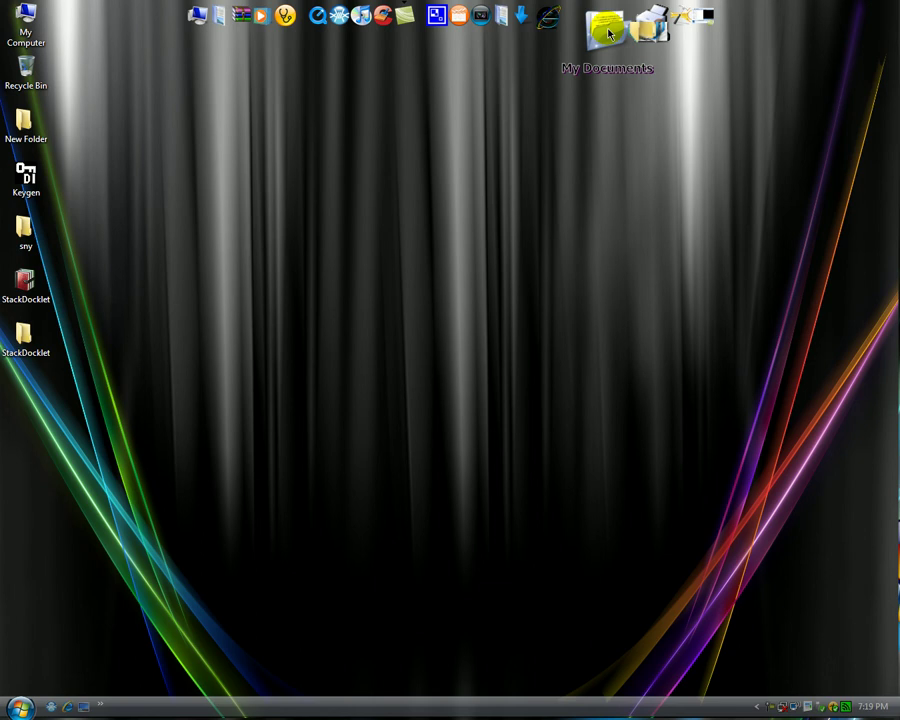
pyautogui.click(607, 33)
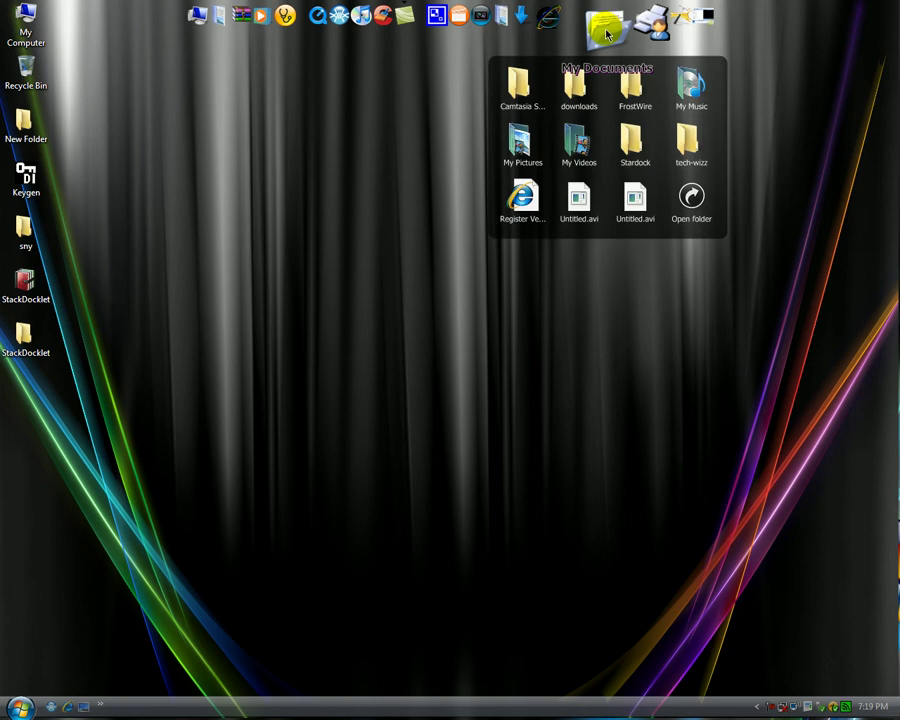
pyautogui.click(607, 33)
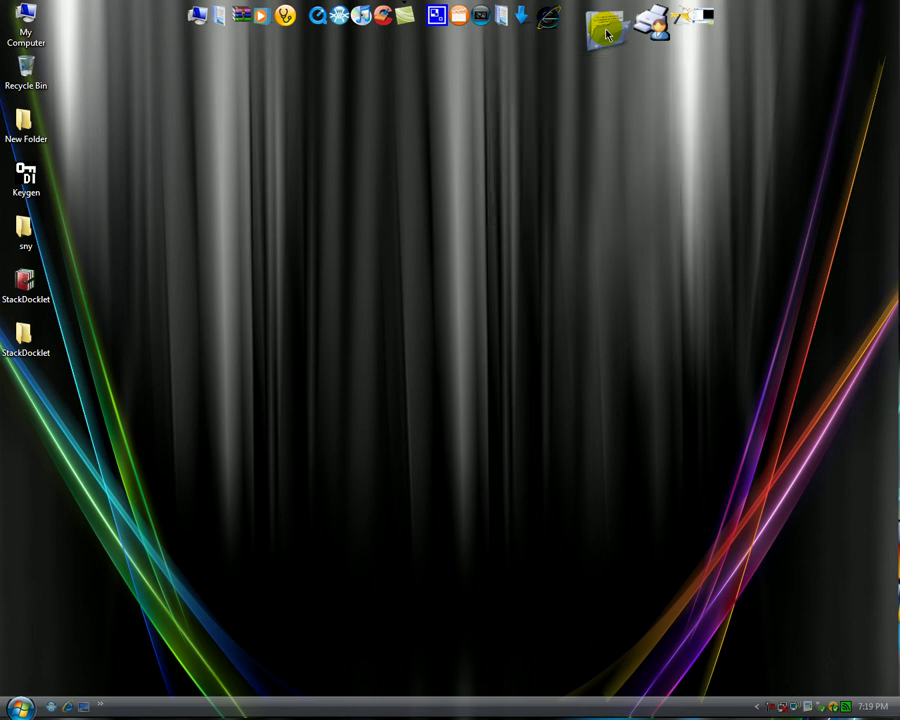